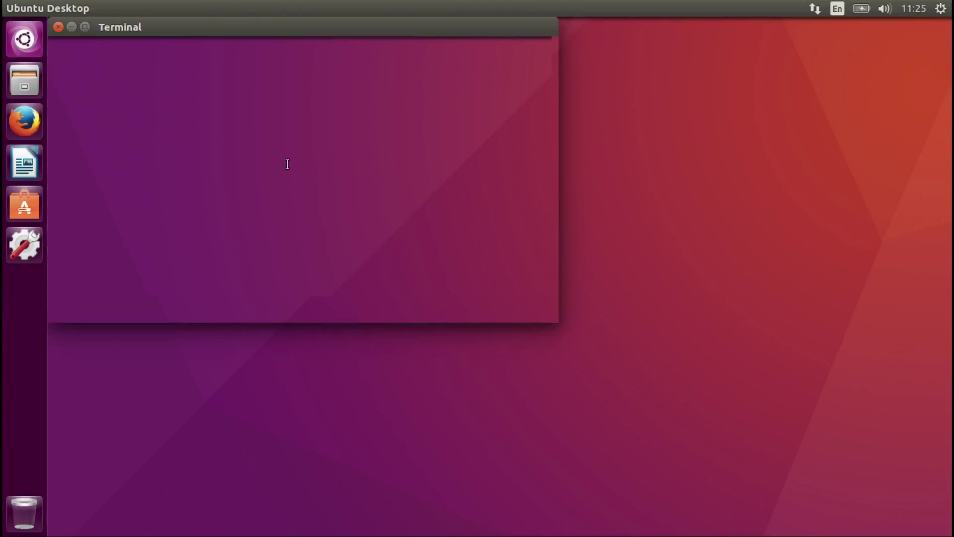
# Open a new terminal and type 'sudo apt install playonlinux' at the prompt.
pyautogui.hotkey('ctrl', 'alt', 't')
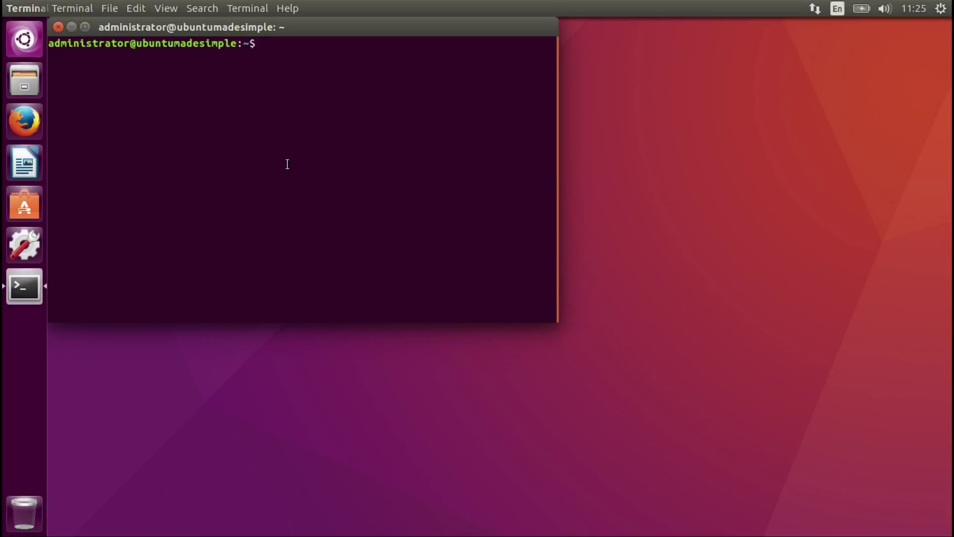
pyautogui.write('sudo p')
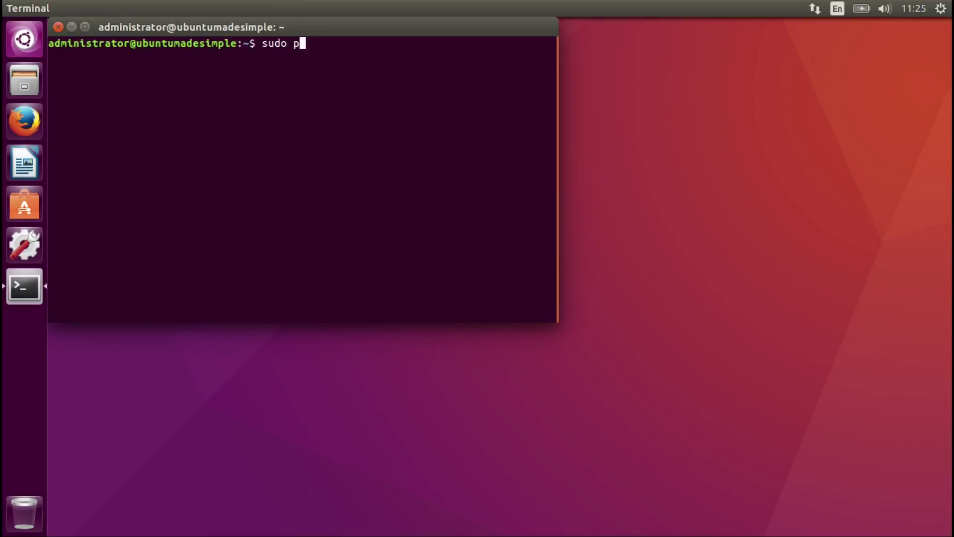
pyautogui.press('BackSpace')
pyautogui.write('apt install')
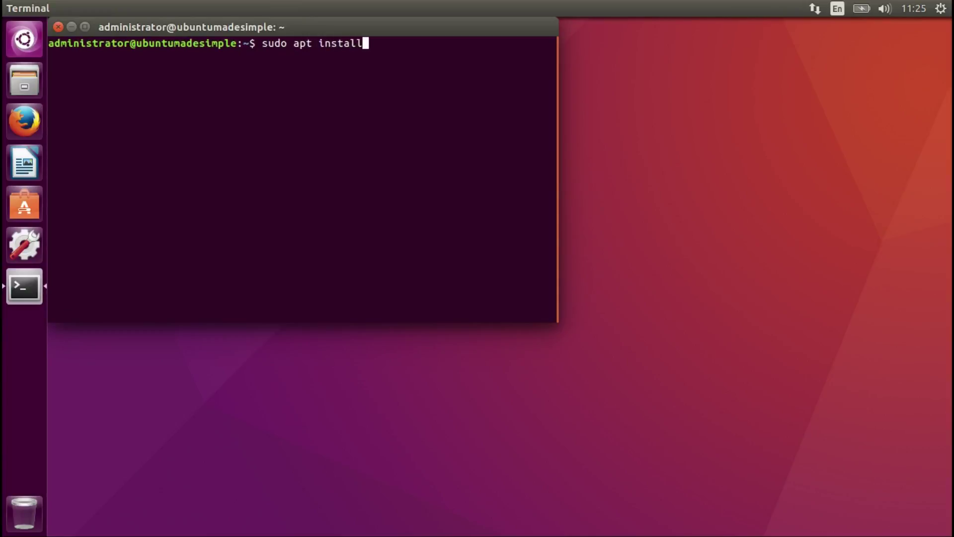
pyautogui.write(' playonlinux')
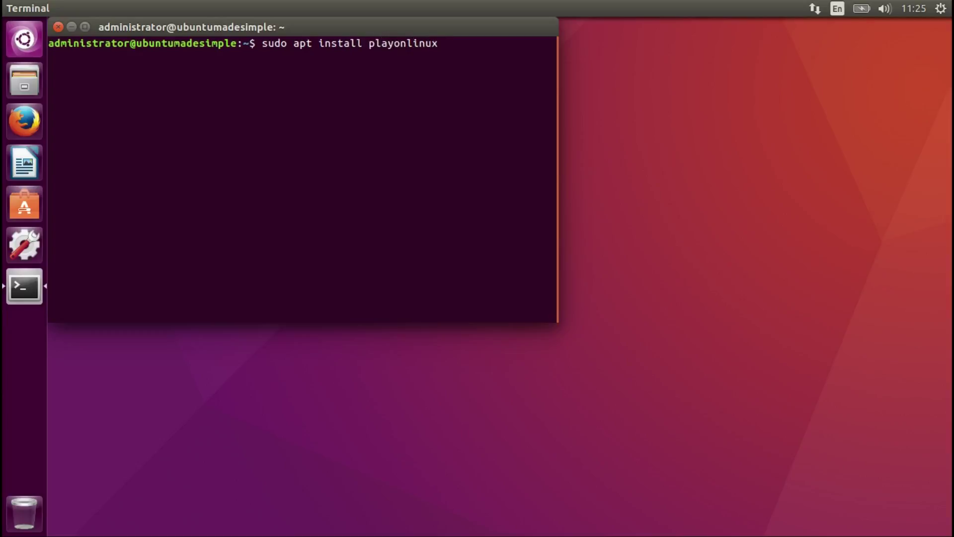
# Run the playonlinux install with the sudo password, approve the download, and maximize the terminal.
pyautogui.press('Return')
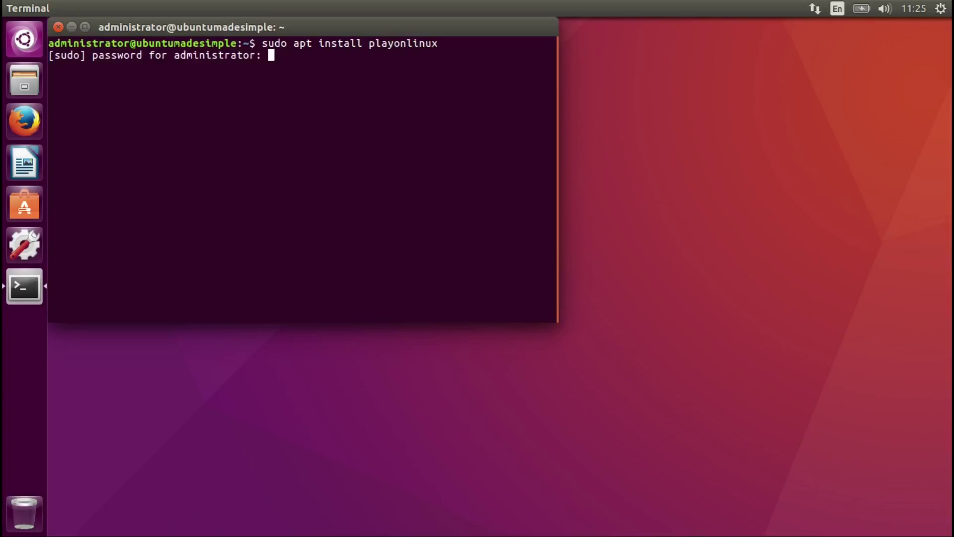
pyautogui.press('Return')
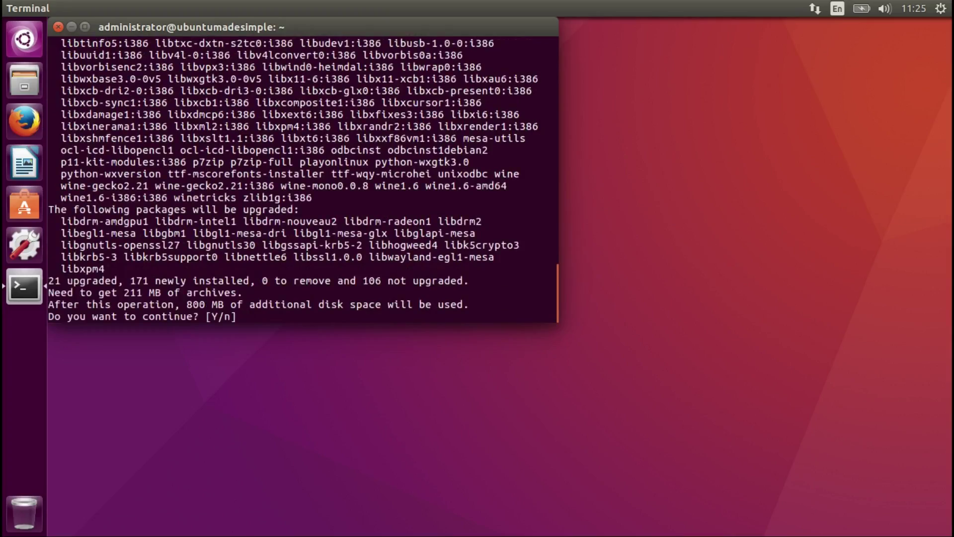
pyautogui.press('Return')
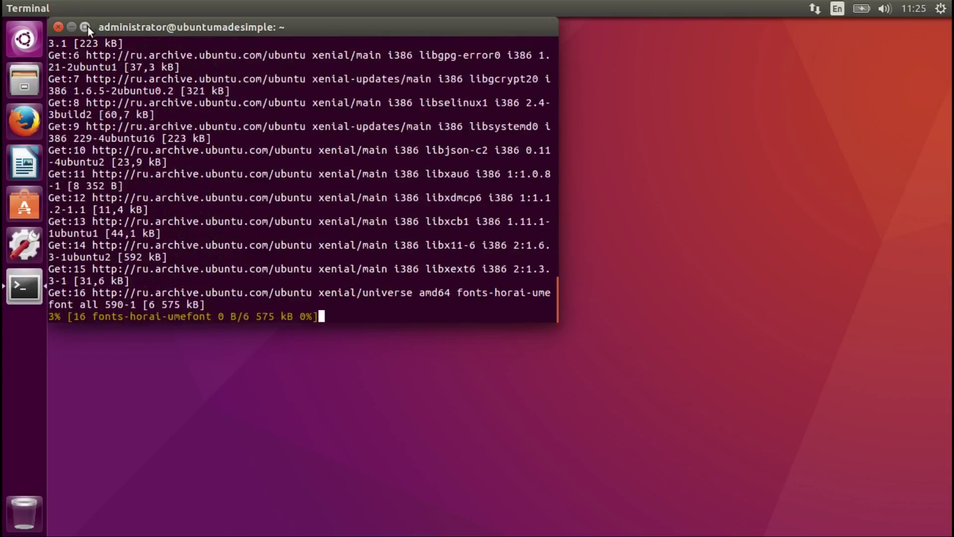
pyautogui.click(85, 26)
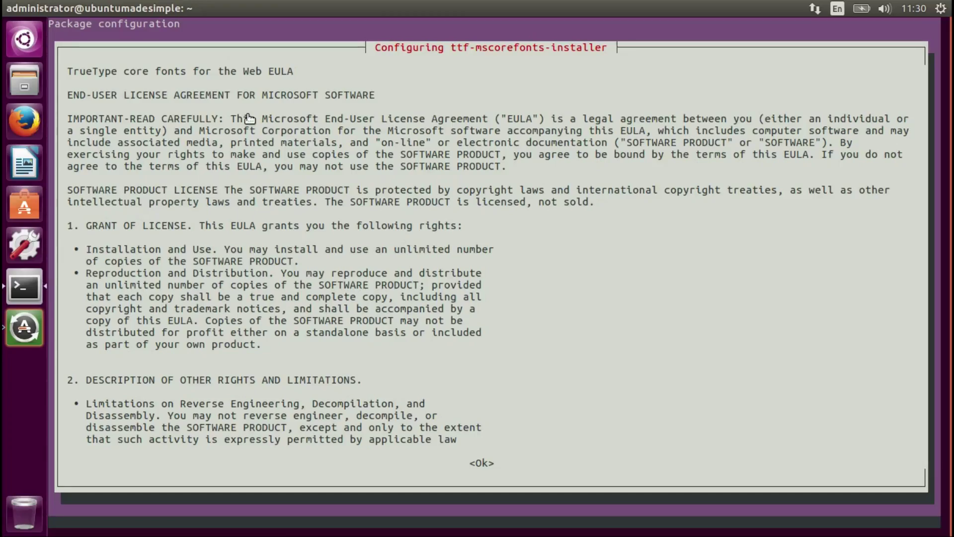
# Acknowledge the Microsoft core fonts licence text with Ok and accept the EULA with Yes.
pyautogui.press('Tab')
pyautogui.press('Return')
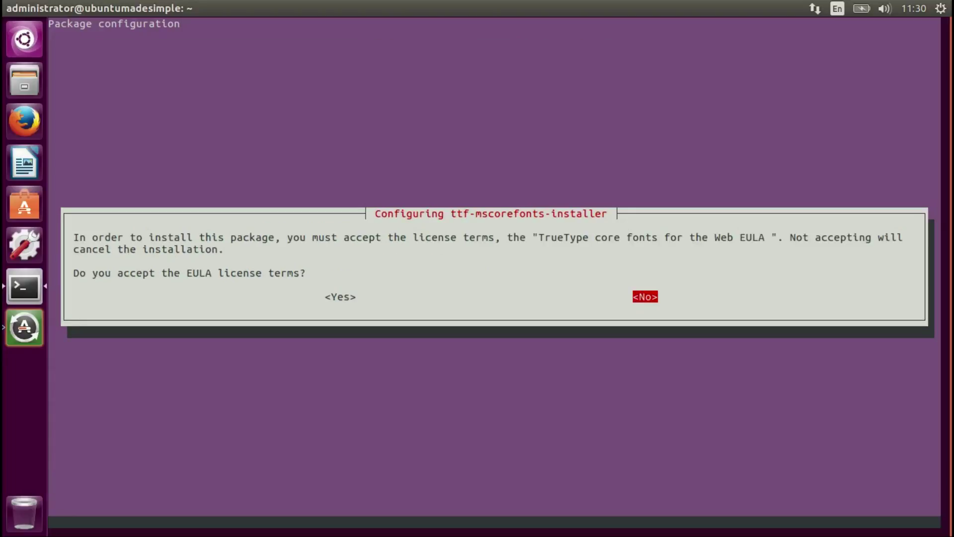
pyautogui.press('Left')
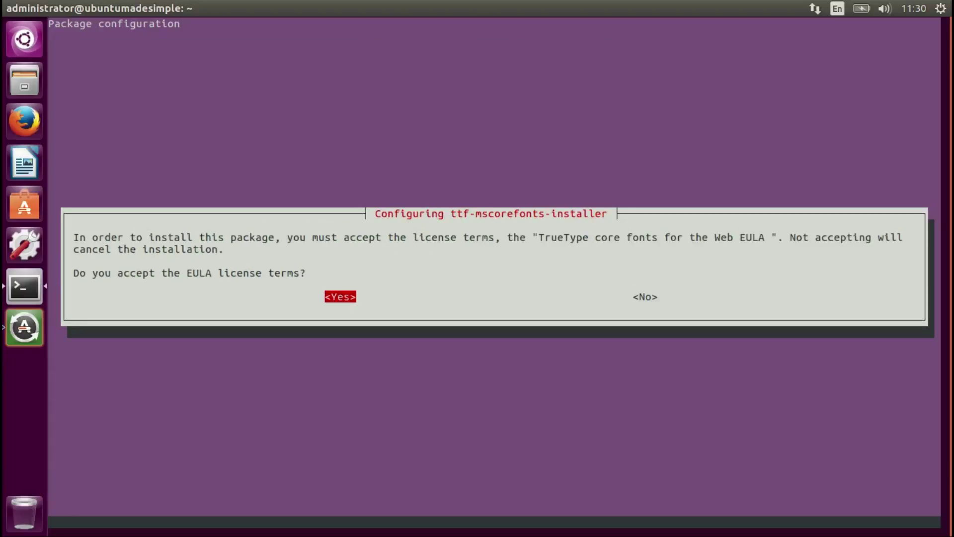
pyautogui.press('Return')
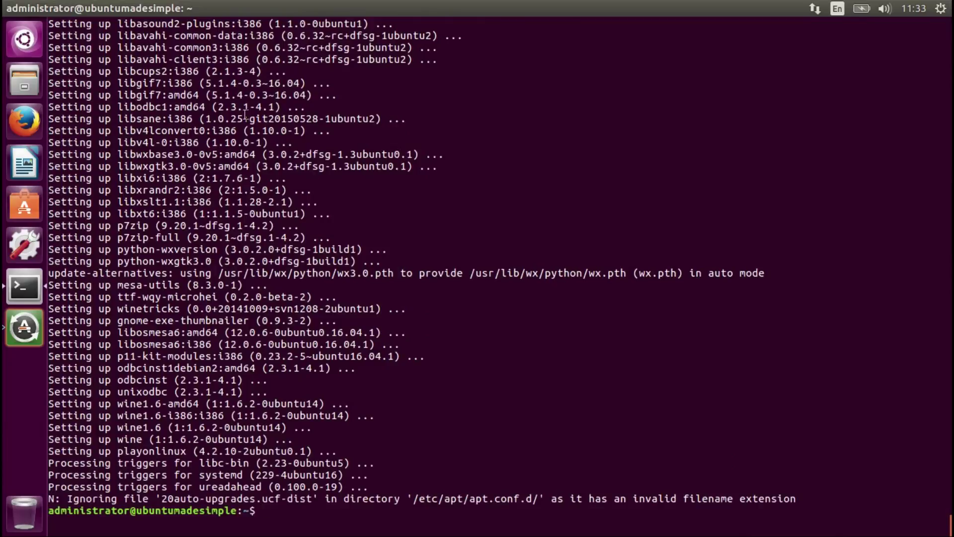
# Close the terminal, then search the Dash for 'play' and launch PlayOnLinux.
pyautogui.click(11, 8)
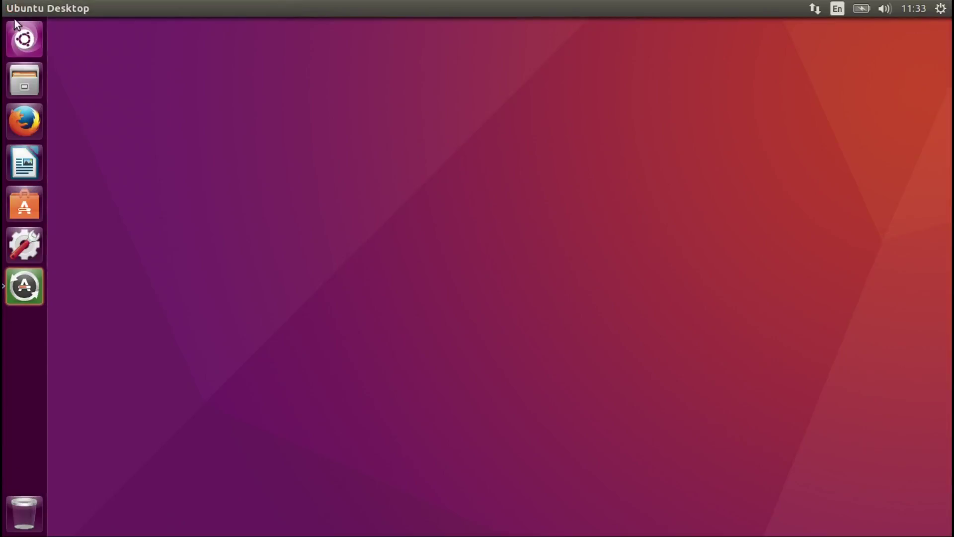
pyautogui.click(25, 41)
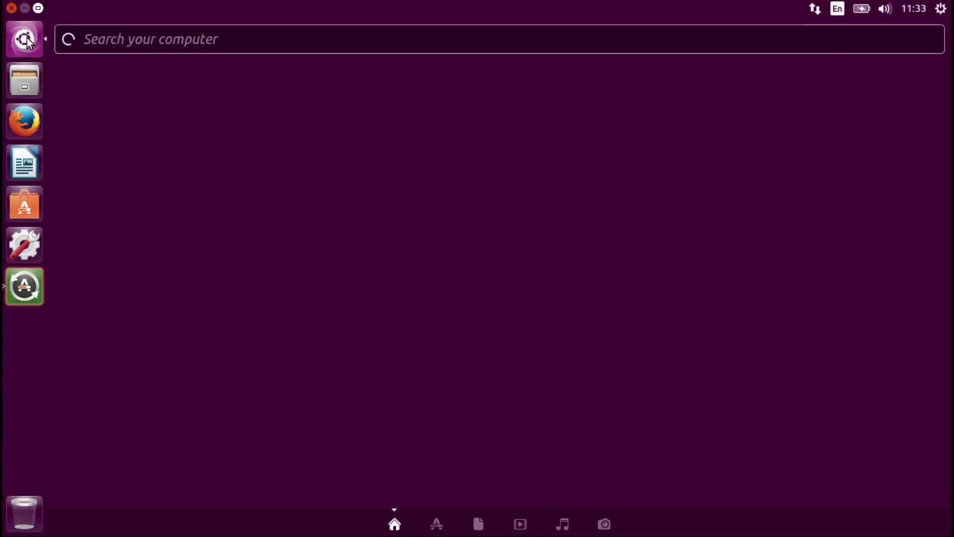
pyautogui.write('play')
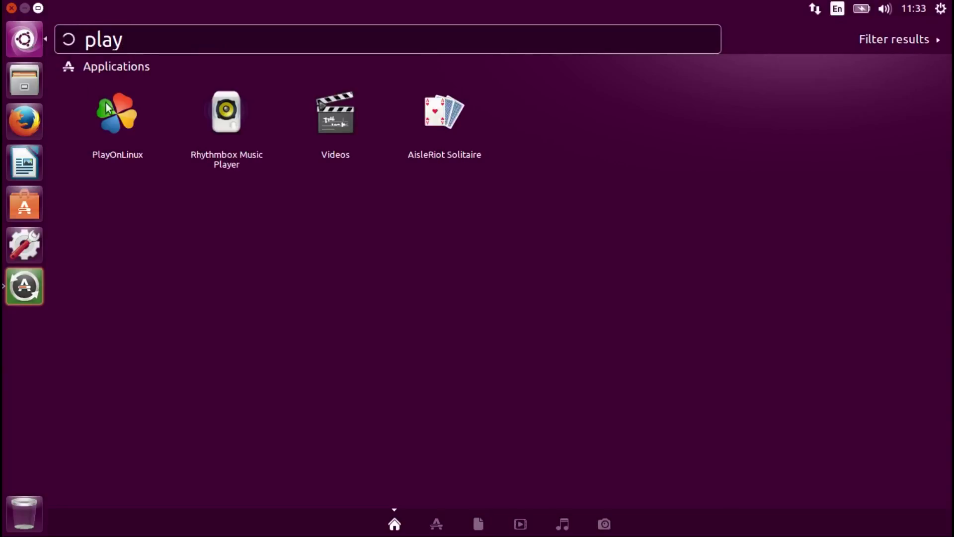
pyautogui.click(118, 115)
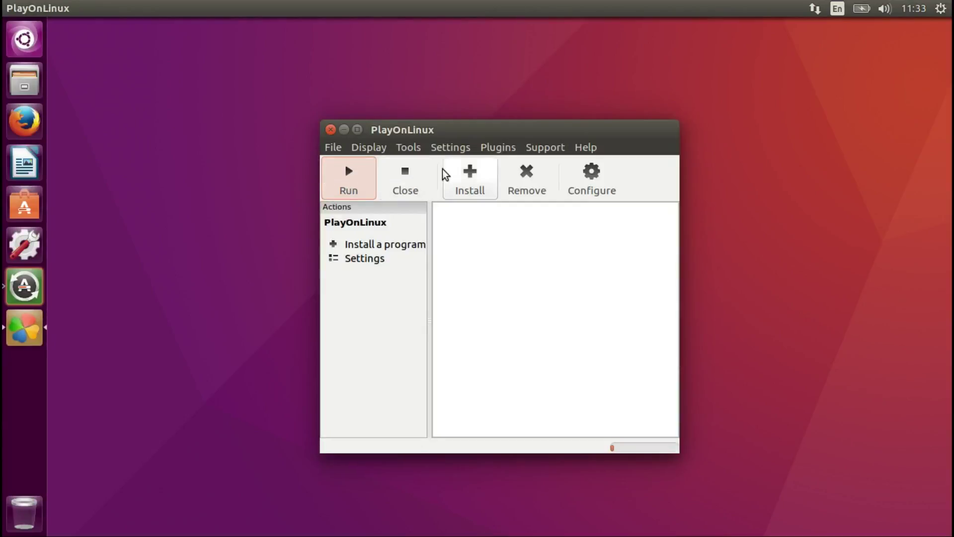
# Open the install menu, filter the catalogue by 'stea', and select Steam.
pyautogui.click(461, 174)
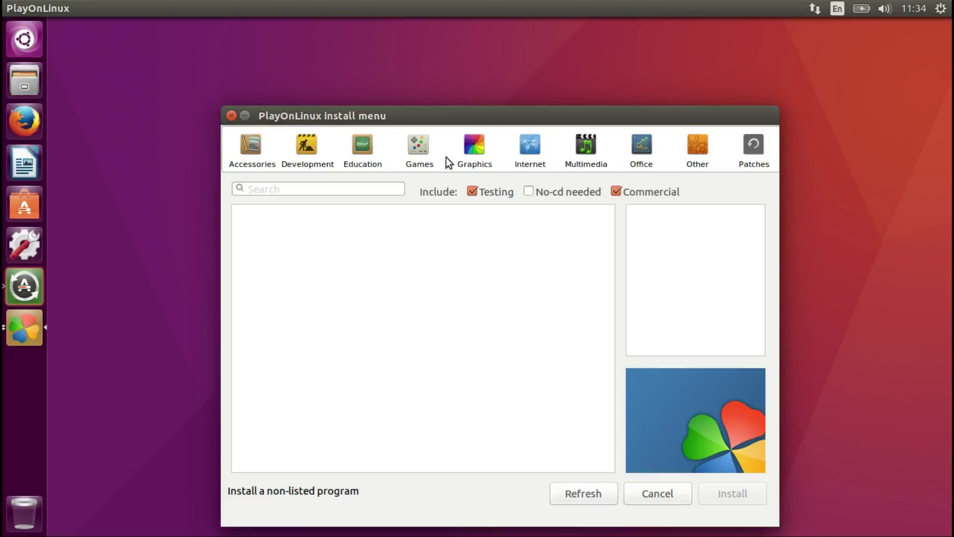
pyautogui.click(420, 152)
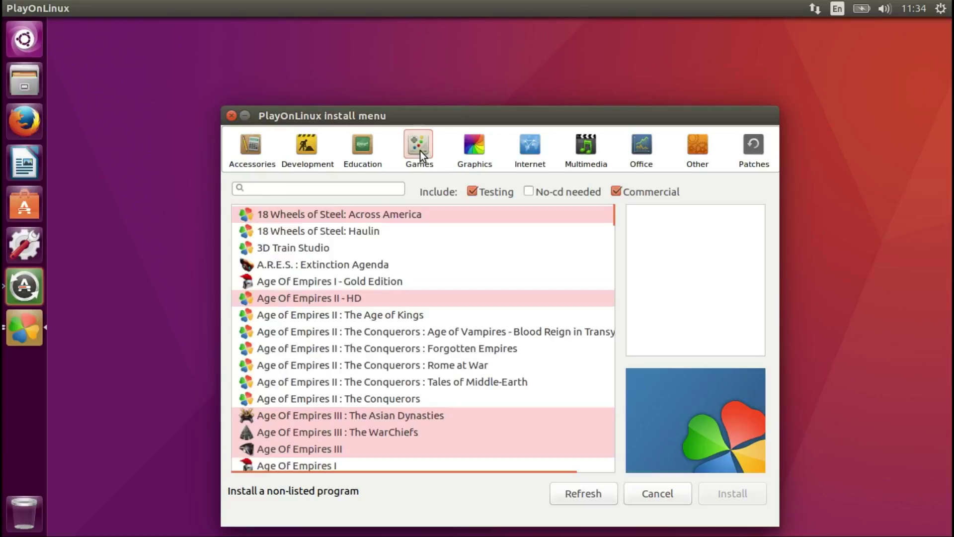
pyautogui.click(345, 192)
pyautogui.write('ste')
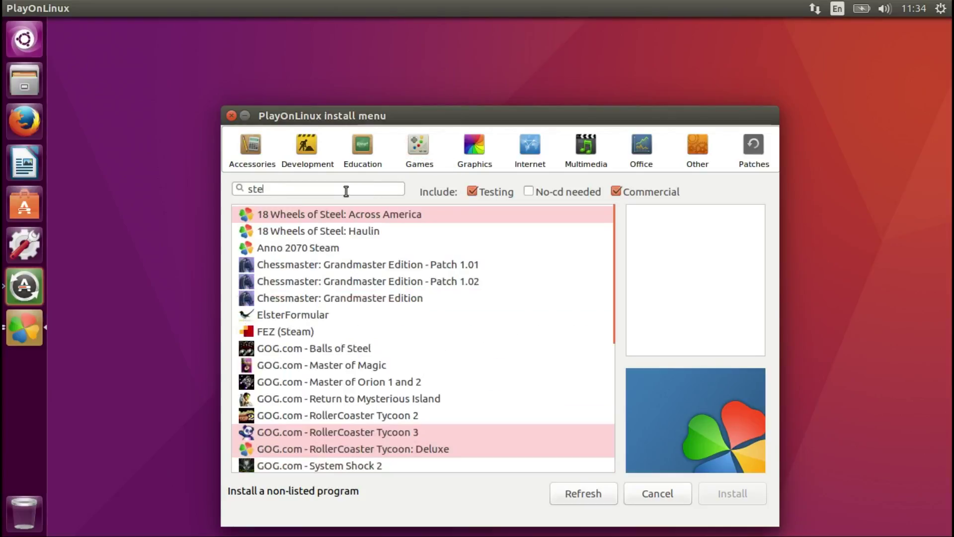
pyautogui.write('al')
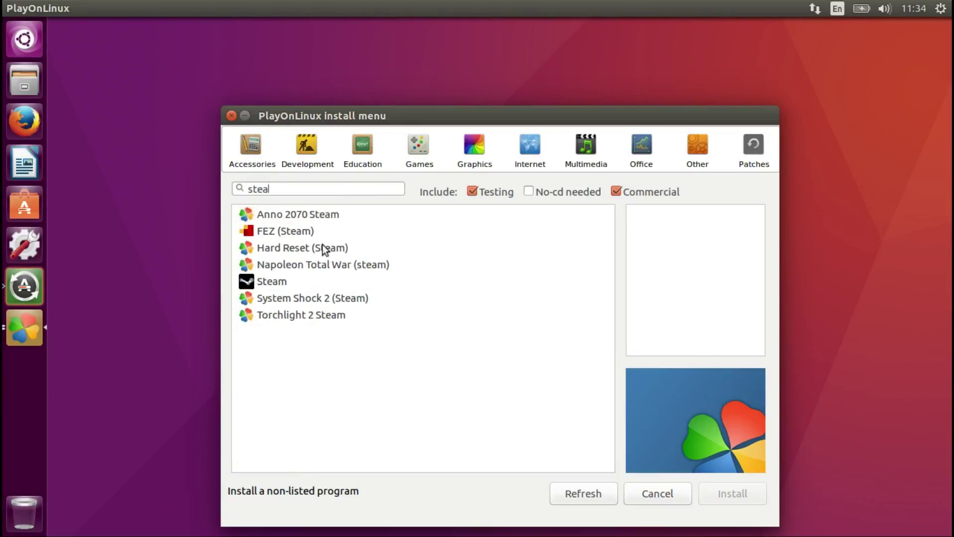
pyautogui.click(268, 281)
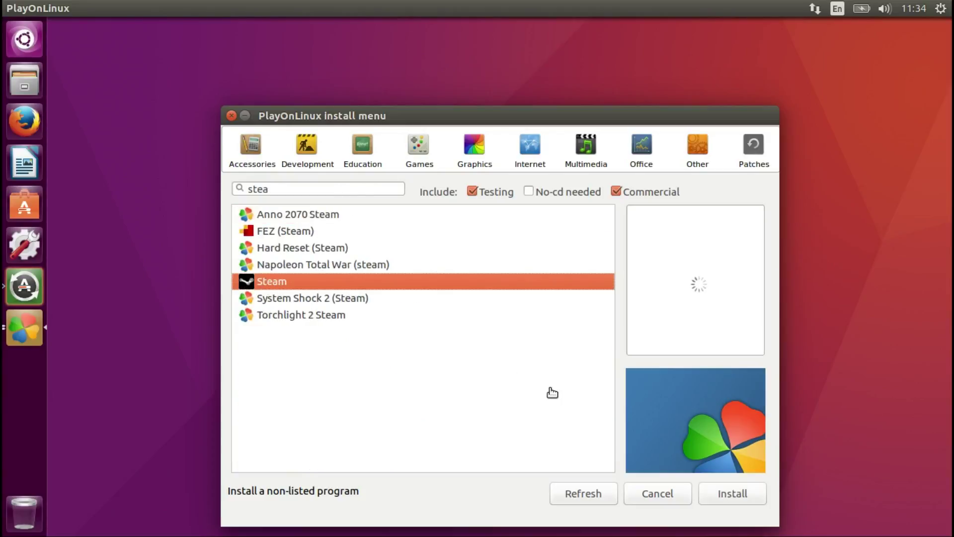
# Start the Steam install and go past the wizard notices, ticking 'Don't remind me anymore'.
pyautogui.click(744, 499)
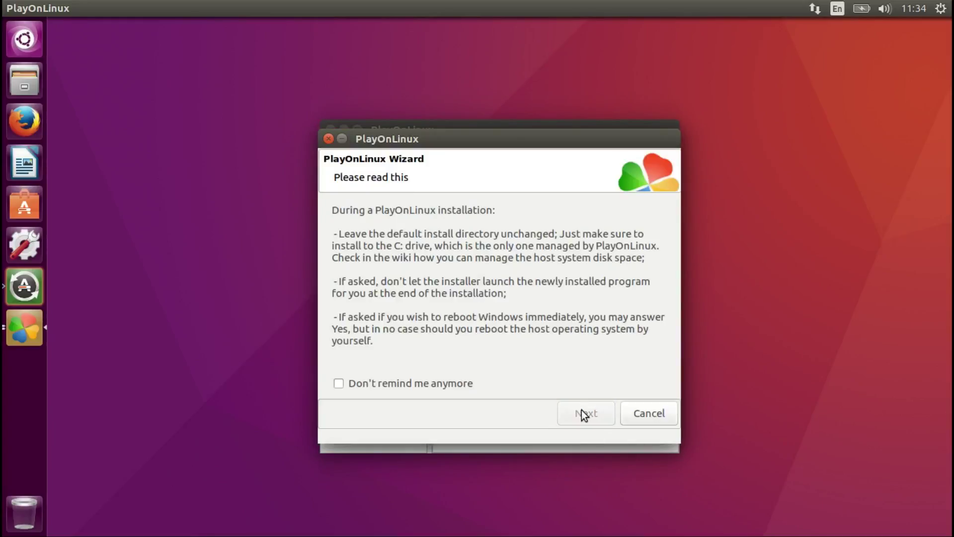
pyautogui.click(584, 416)
pyautogui.click(584, 416)
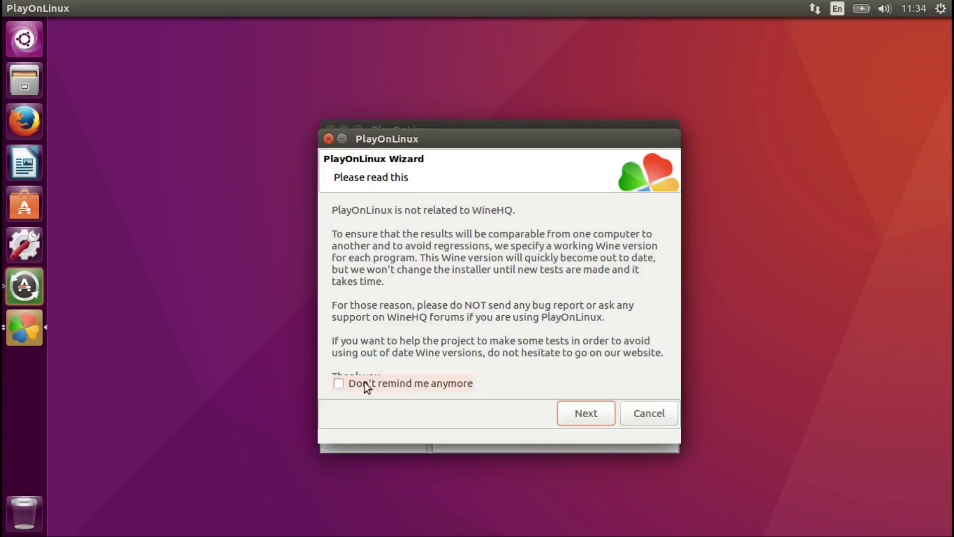
pyautogui.click(339, 383)
pyautogui.click(584, 413)
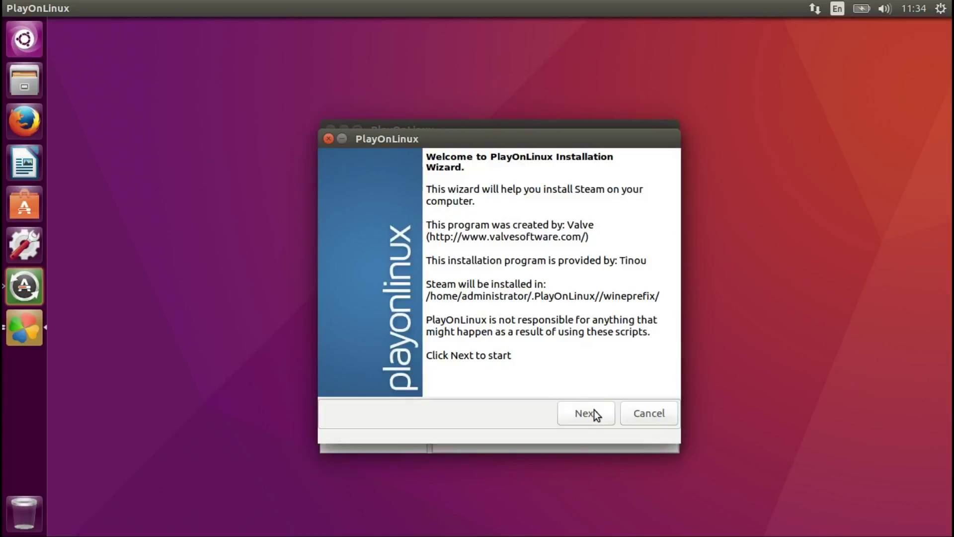
pyautogui.click(594, 410)
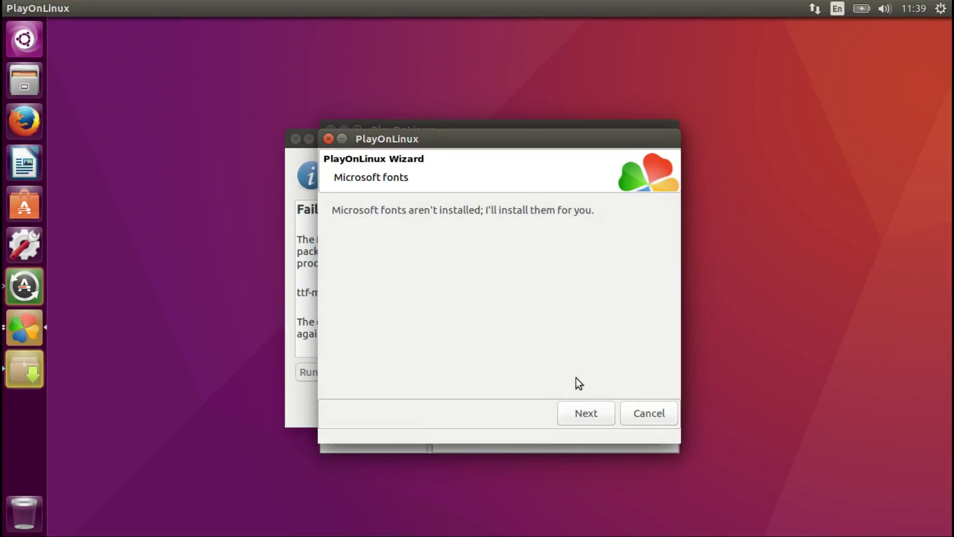
# Agree to the Microsoft fonts licence and start the font download.
pyautogui.click(585, 417)
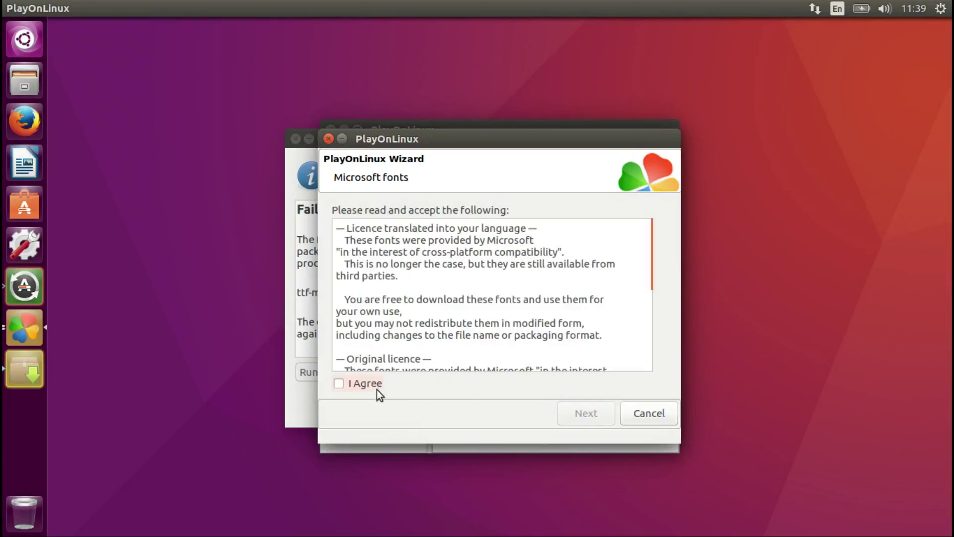
pyautogui.click(368, 386)
pyautogui.click(577, 413)
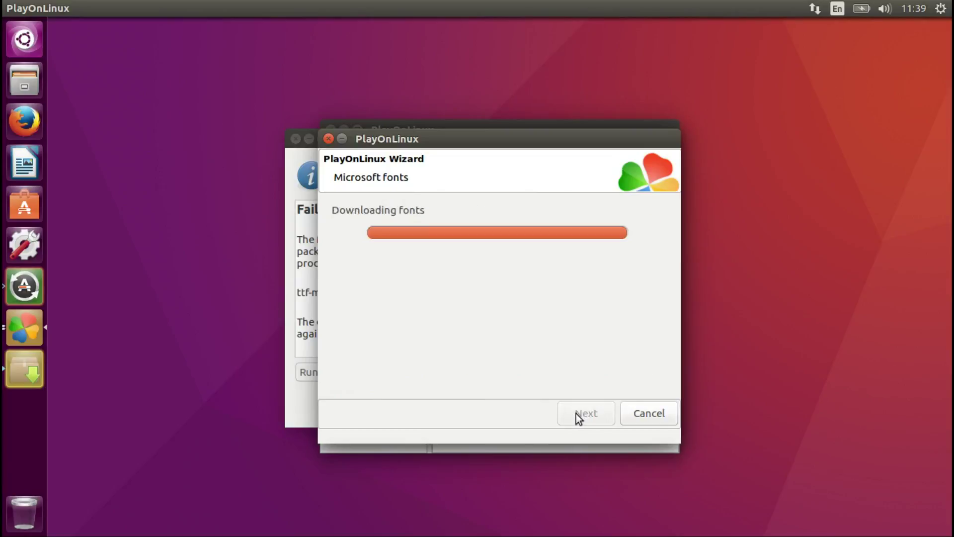
# Dismiss the failed-download notice, agree to the fonts licence again, and retry the download.
pyautogui.click(291, 300)
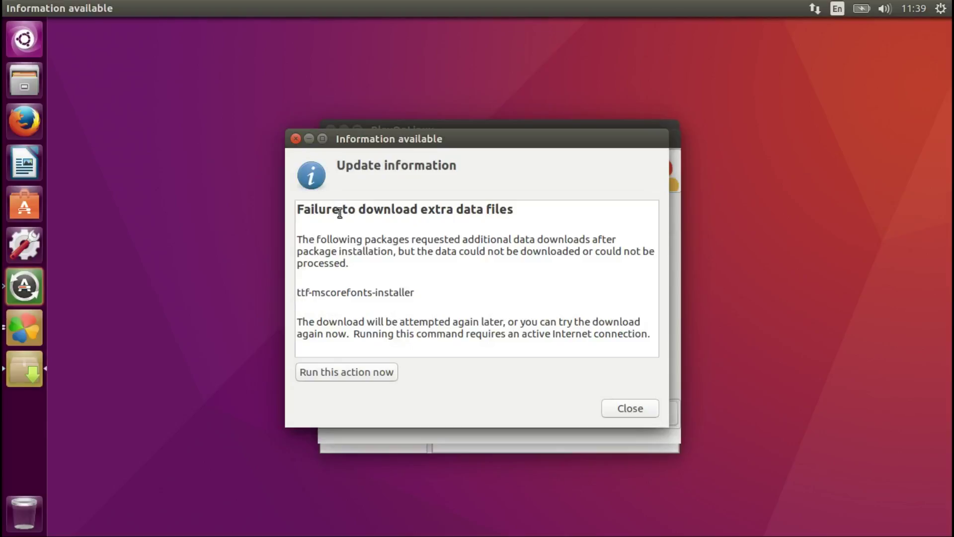
pyautogui.click(296, 139)
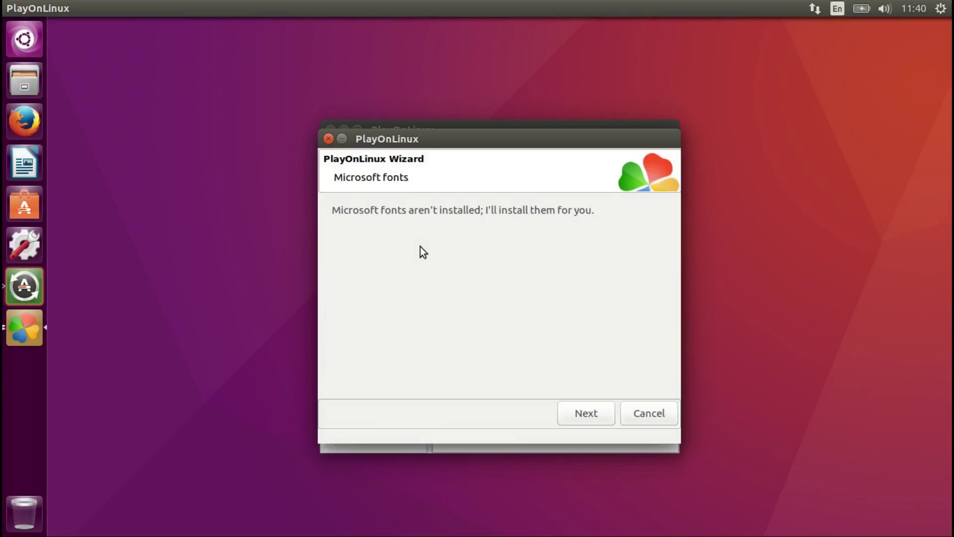
pyautogui.click(358, 382)
pyautogui.click(585, 411)
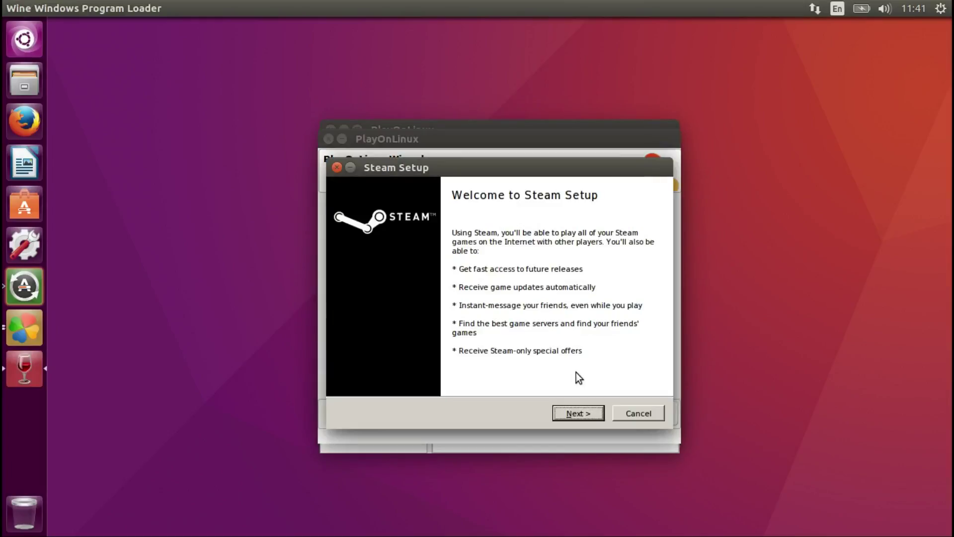
# Accept the Steam licence, keep the default language and C:\Program Files\Steam, install, and finish.
pyautogui.click(577, 413)
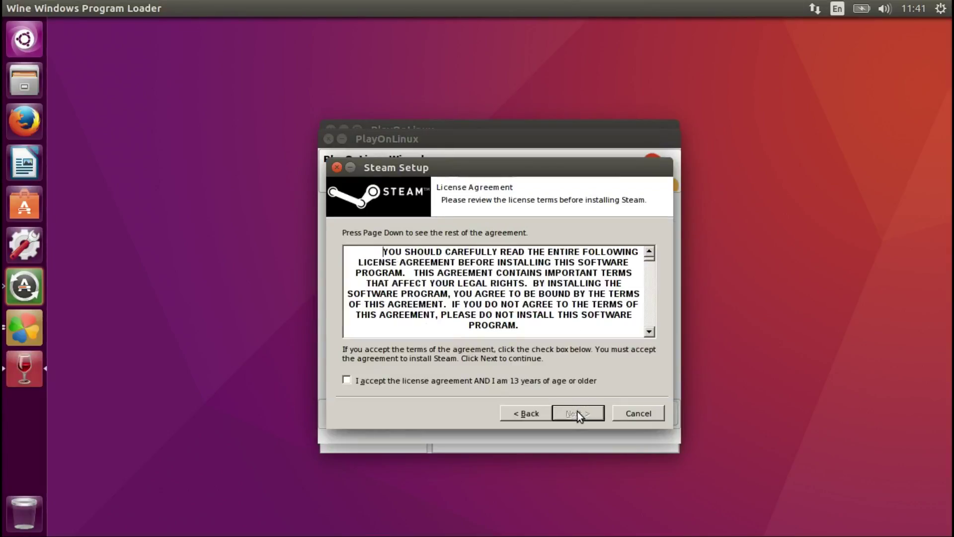
pyautogui.click(460, 380)
pyautogui.click(581, 410)
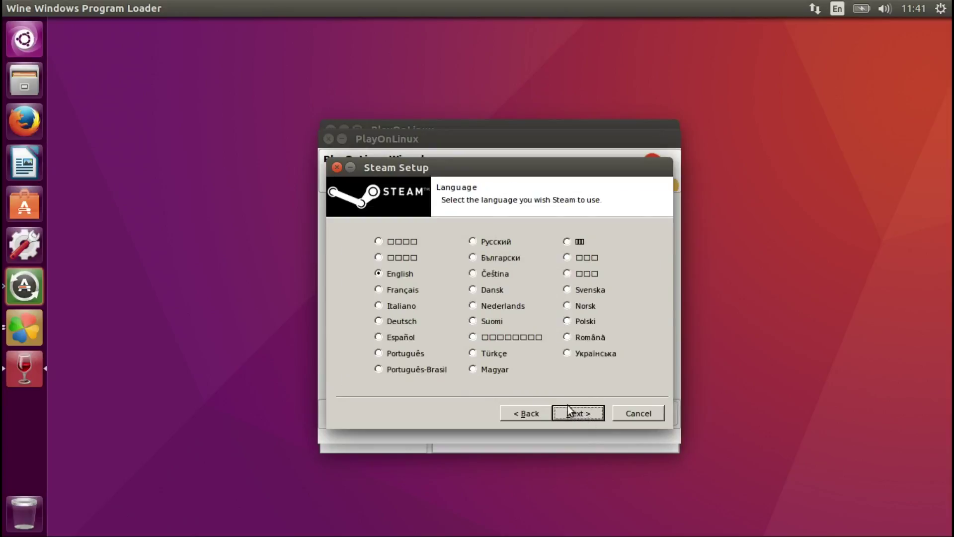
pyautogui.click(575, 411)
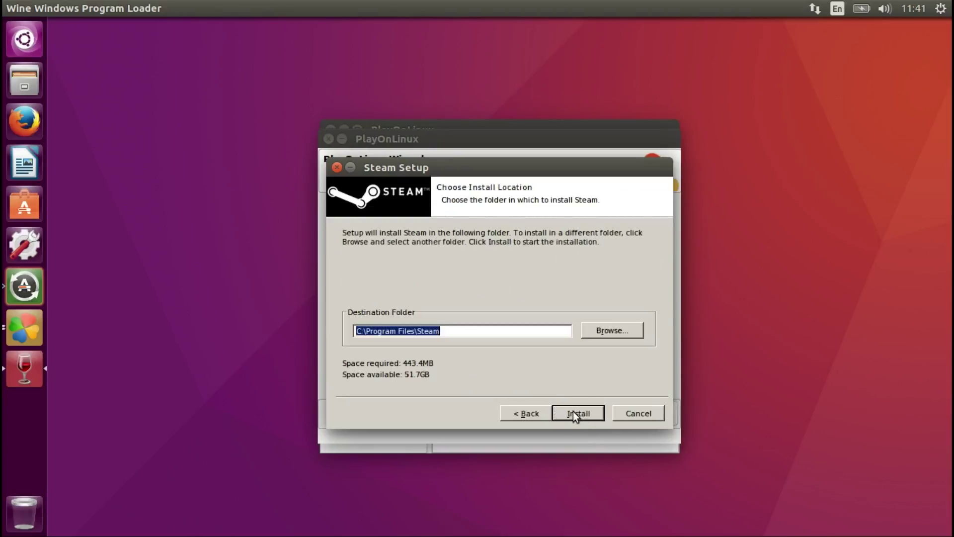
pyautogui.click(577, 414)
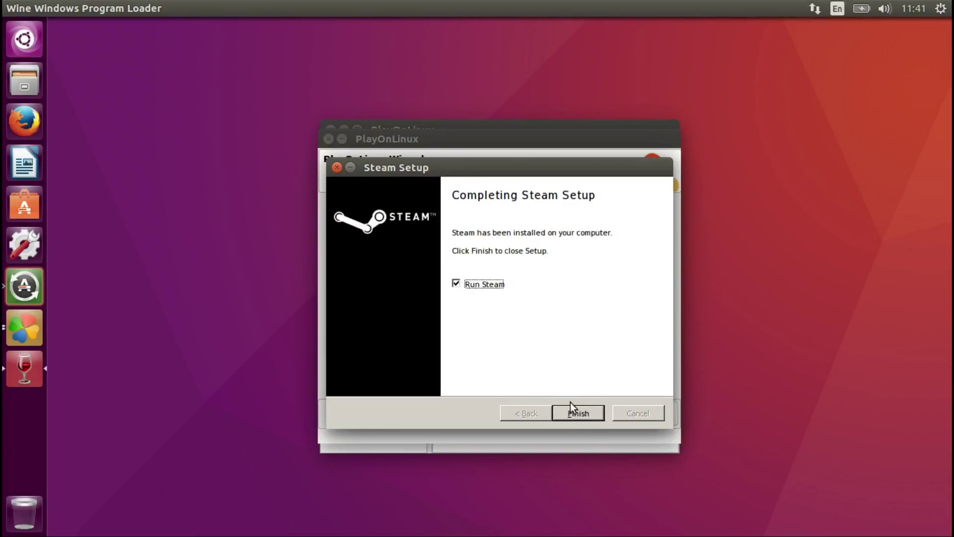
pyautogui.click(575, 414)
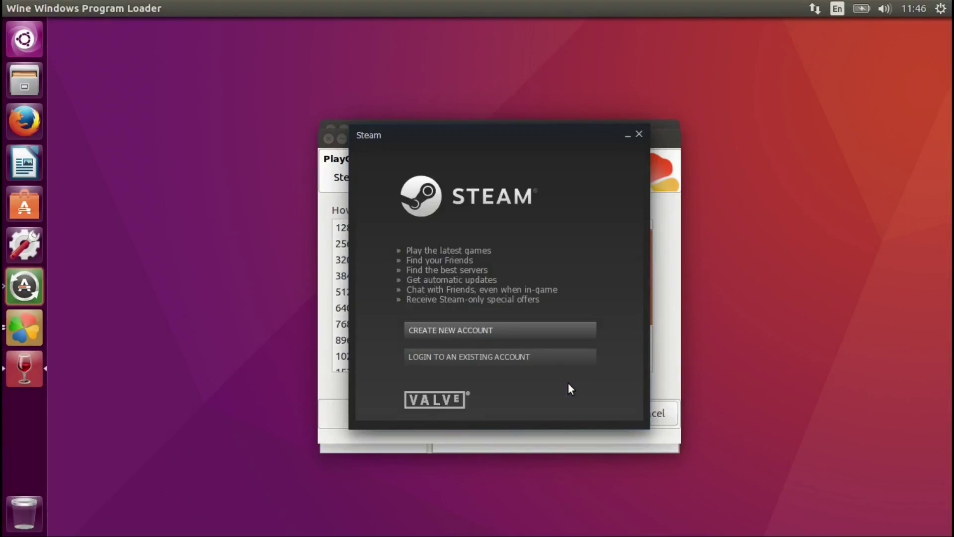
# Close the Steam login window, cancel the leftover wizard, and quit PlayOnLinux confirming Yes.
pyautogui.click(637, 134)
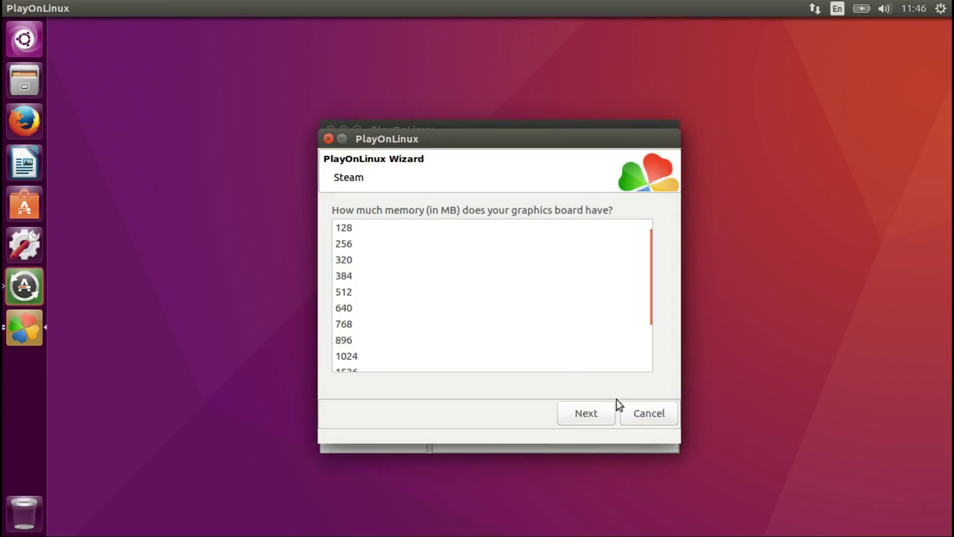
pyautogui.click(647, 418)
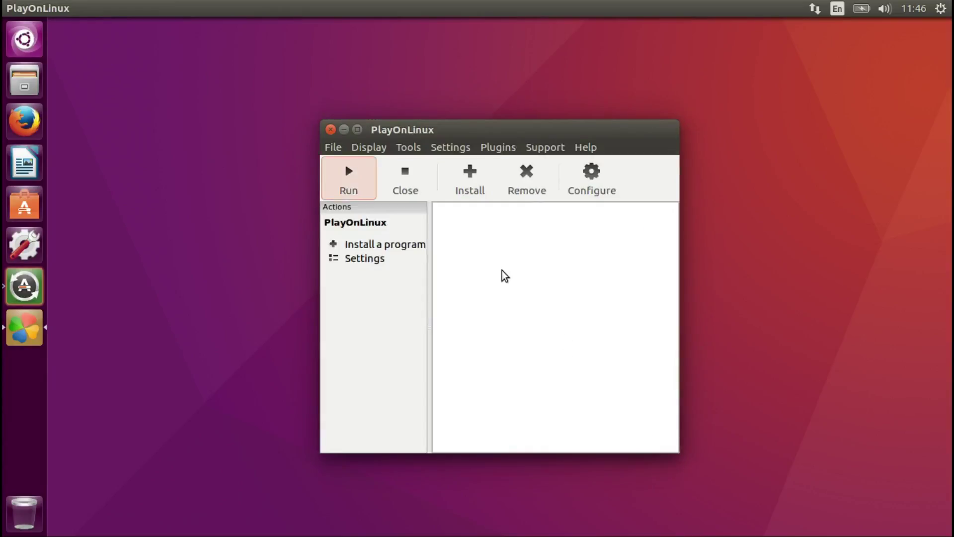
pyautogui.click(331, 130)
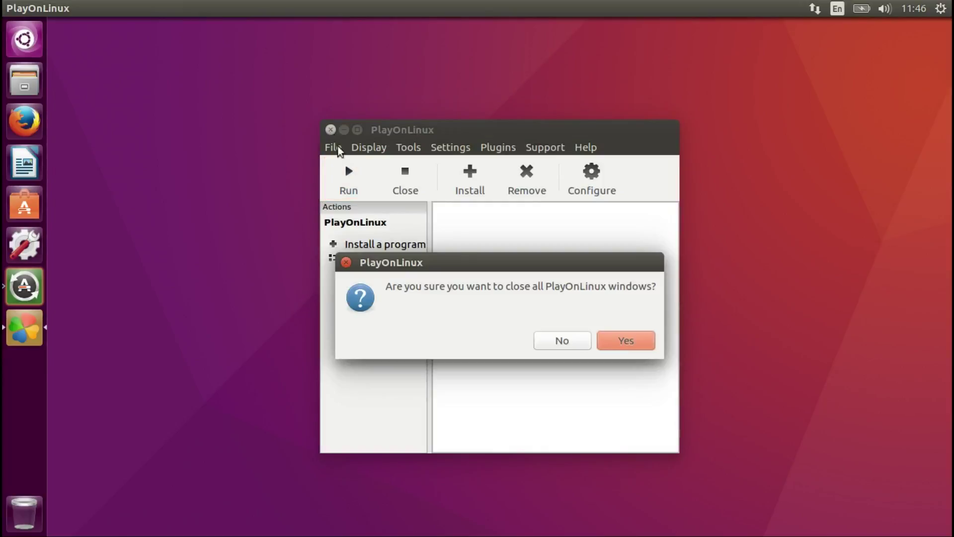
pyautogui.click(623, 342)
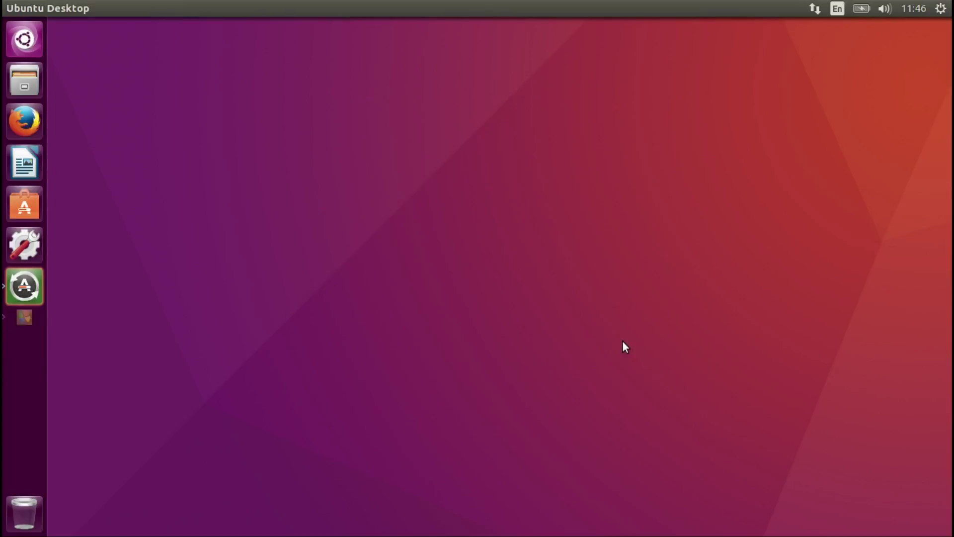
# Open the Dash search, type 'st', then clear the search text.
pyautogui.click(24, 40)
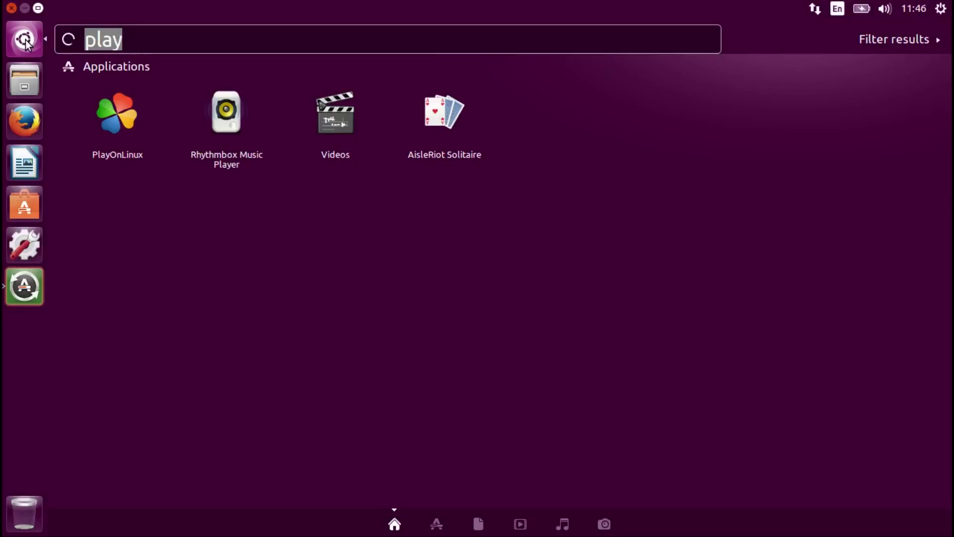
pyautogui.write('st')
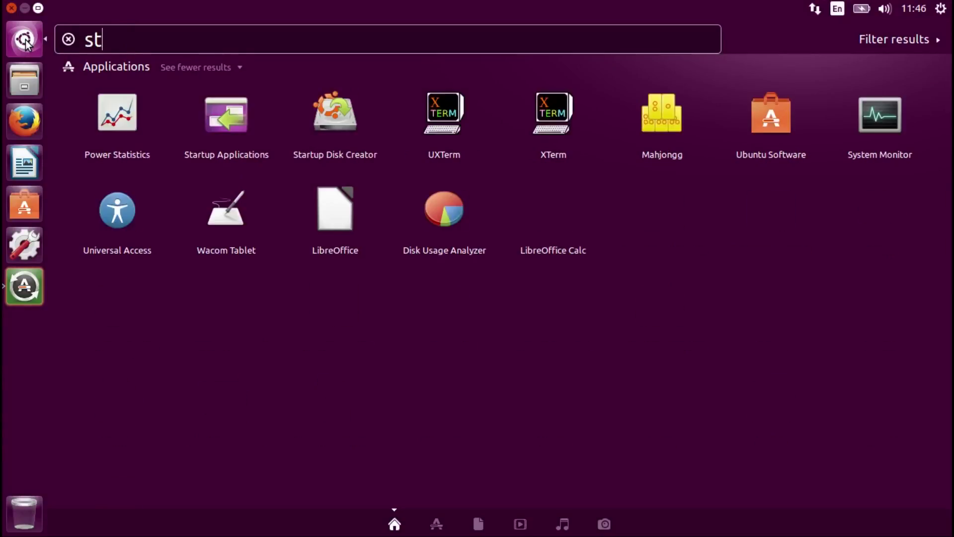
pyautogui.press('BackSpace')
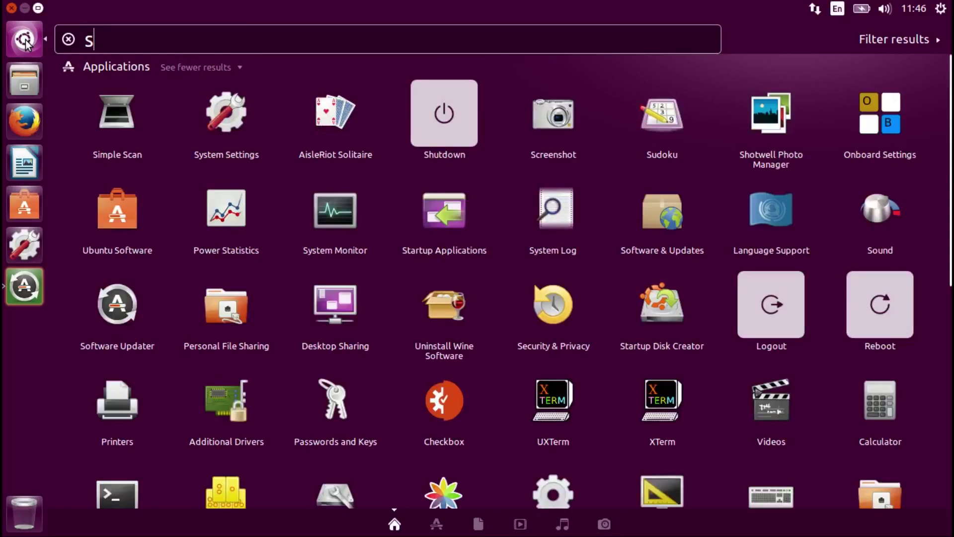
pyautogui.press('BackSpace')
# Relaunch PlayOnLinux from a Dash search for 'p' and dismiss the select-a-program notice.
pyautogui.write('p')
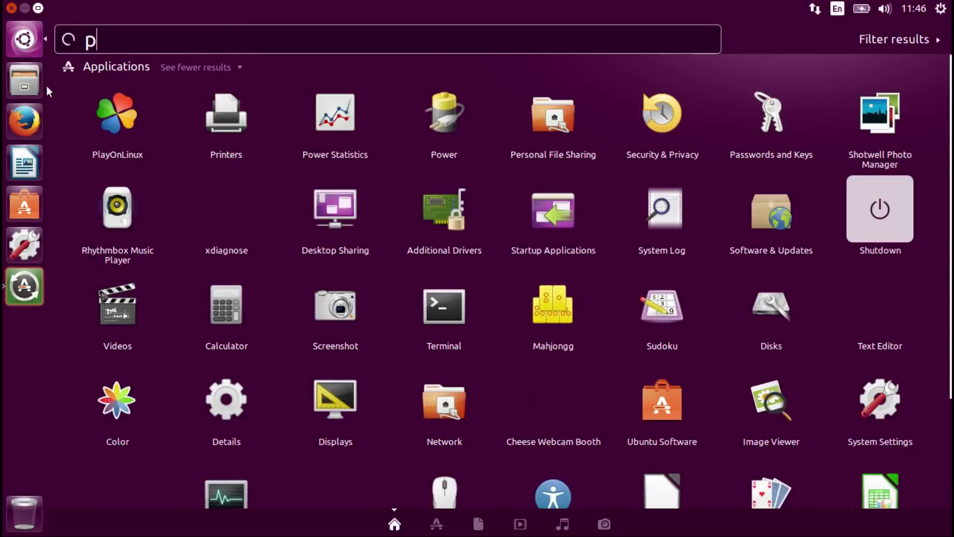
pyautogui.click(117, 119)
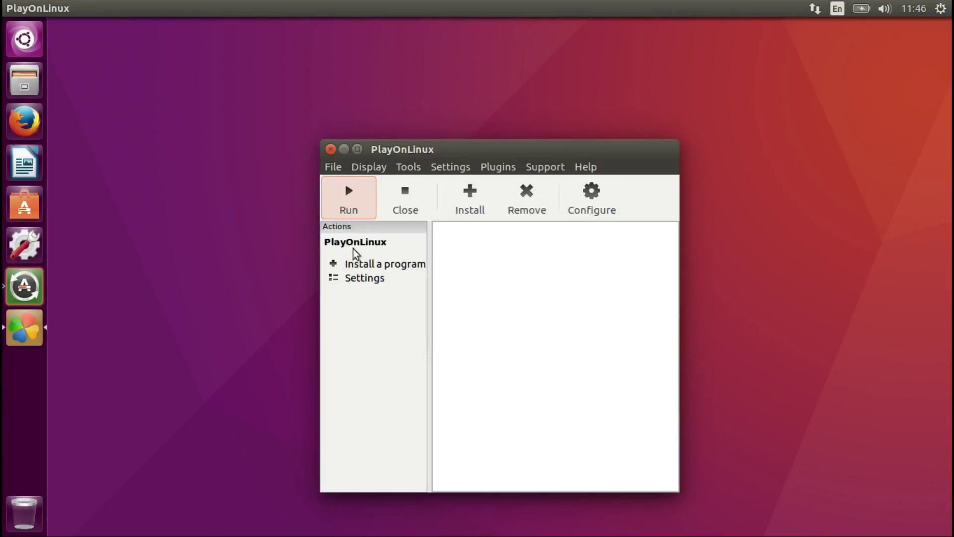
pyautogui.click(345, 198)
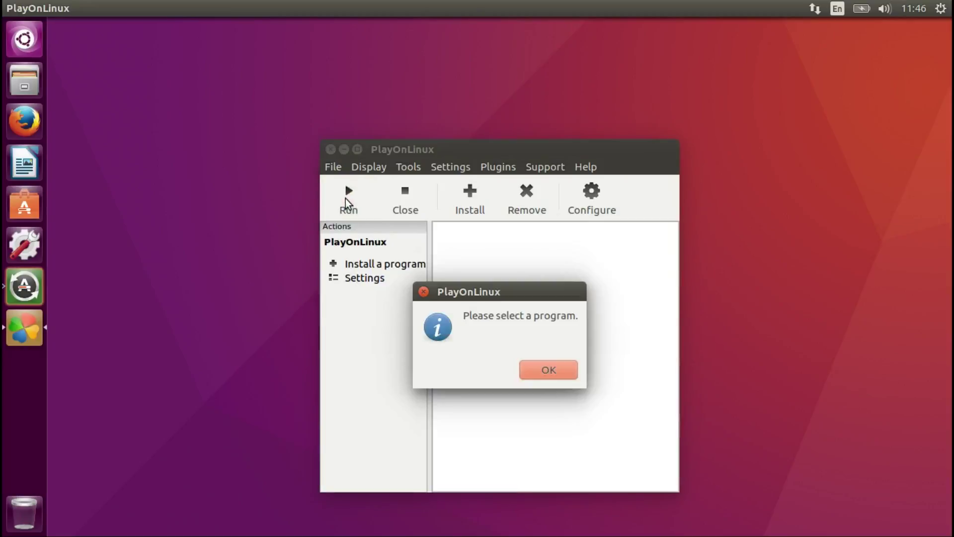
pyautogui.click(557, 375)
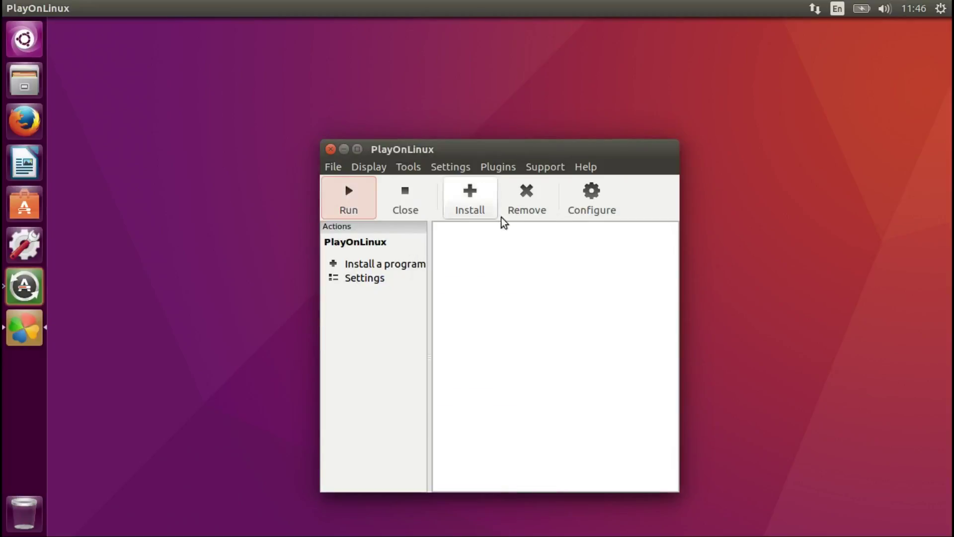
# In Configure, select the Steam drive and choose 'Make a new shortcut from this virtual drive'.
pyautogui.click(582, 207)
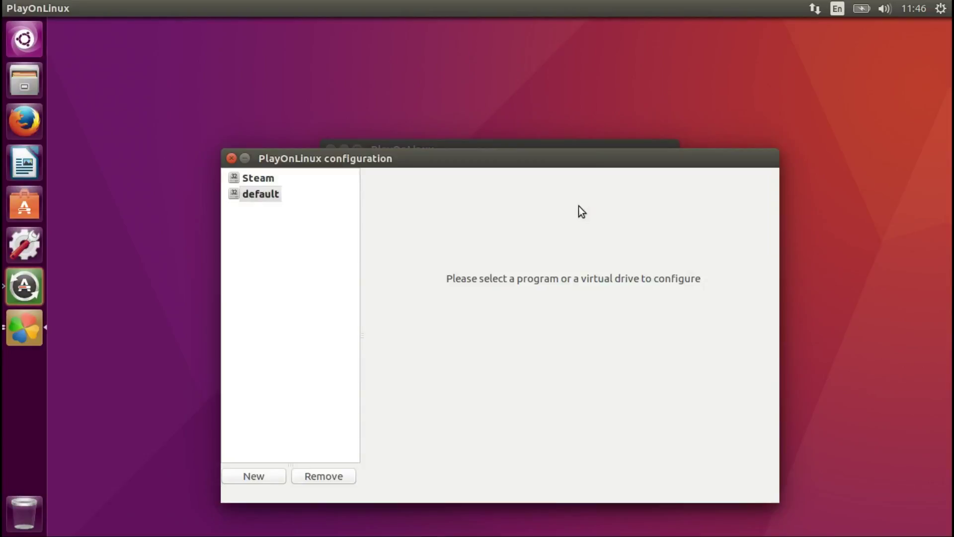
pyautogui.click(266, 180)
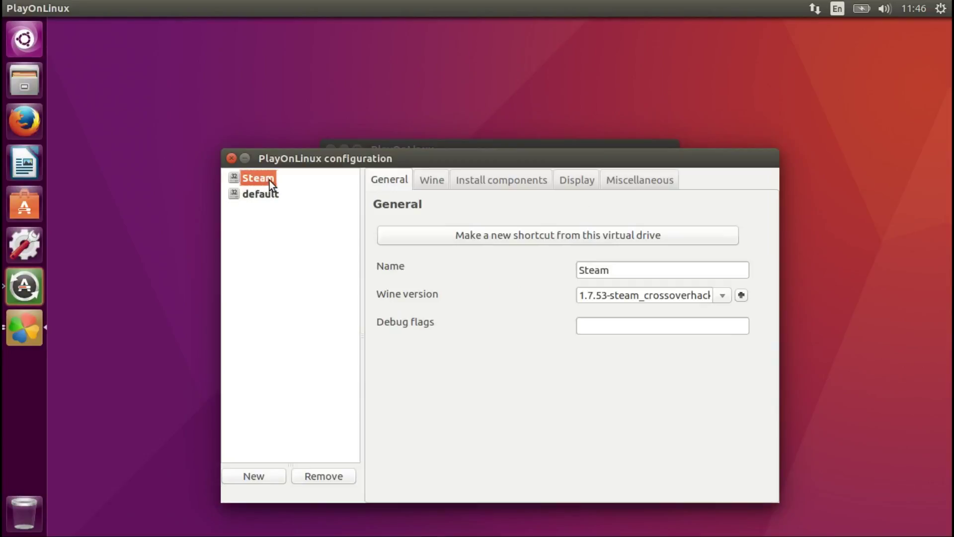
pyautogui.click(467, 236)
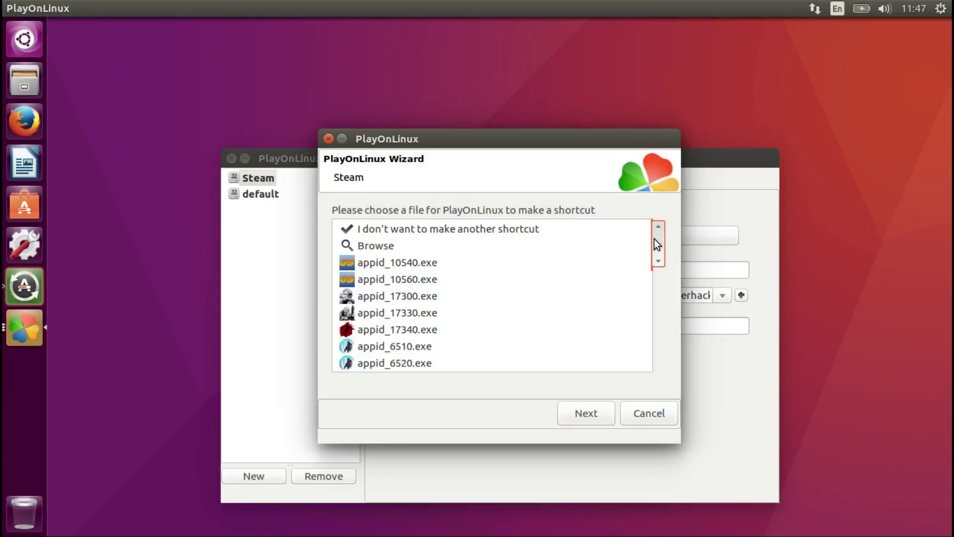
# Create a shortcut named Steam from Steam.lnk, continuing past the Wine crash warning.
pyautogui.moveTo(654, 239); pyautogui.dragTo(657, 350)
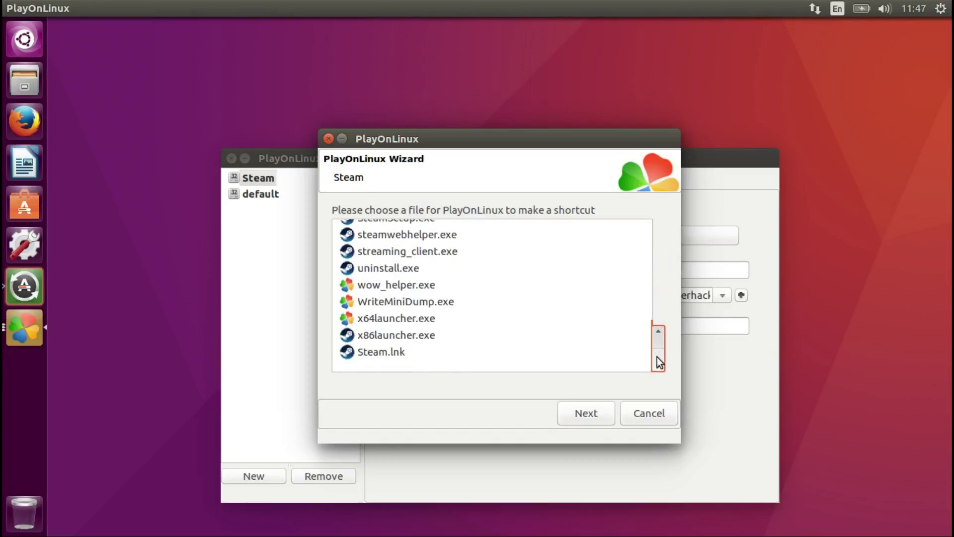
pyautogui.click(383, 352)
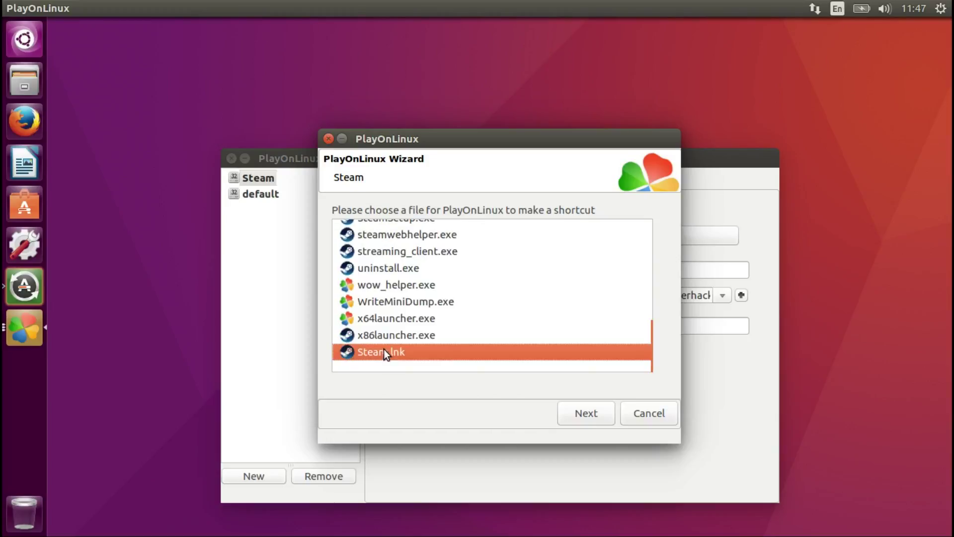
pyautogui.click(586, 414)
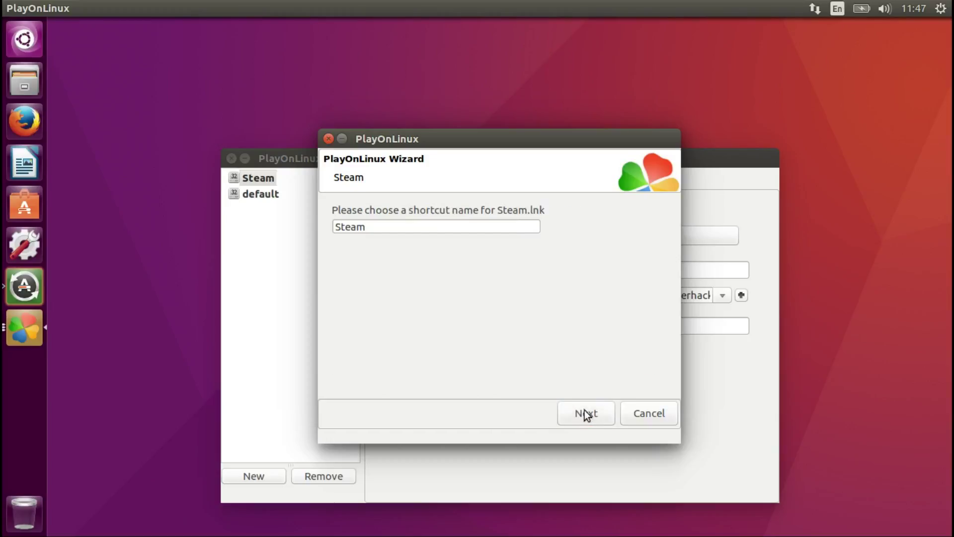
pyautogui.click(597, 414)
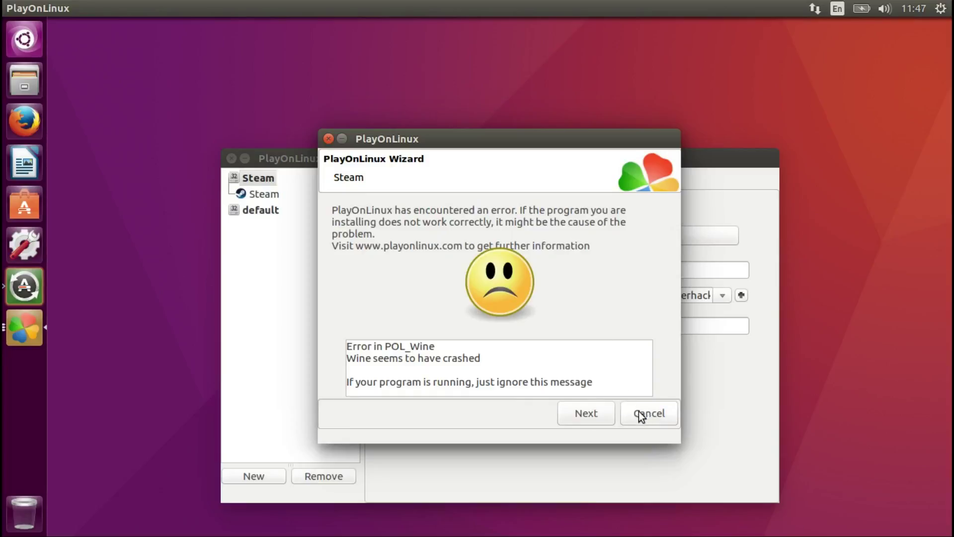
pyautogui.click(588, 417)
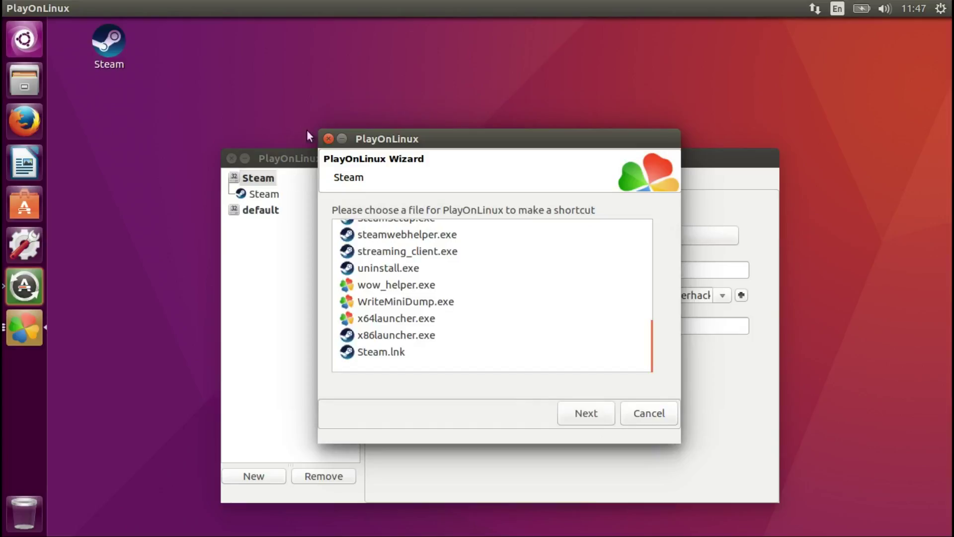
# Close the shortcut wizard and configuration window, leaving Steam listed in PlayOnLinux's main window.
pyautogui.click(328, 139)
pyautogui.click(266, 195)
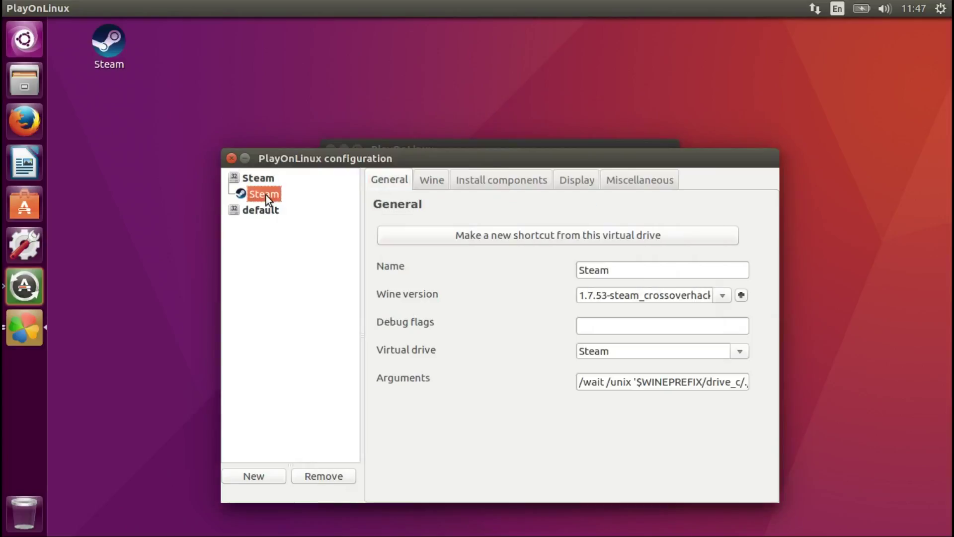
pyautogui.click(113, 43)
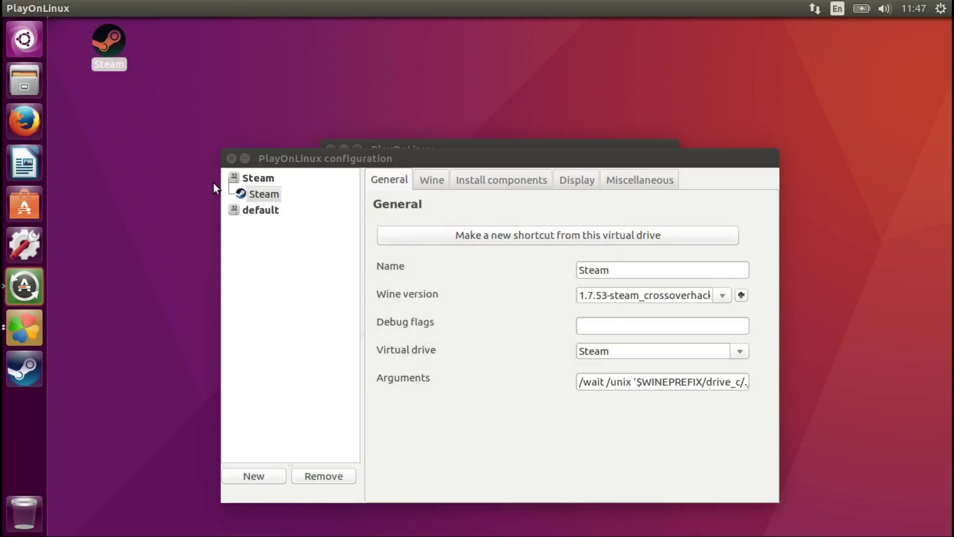
pyautogui.click(220, 169)
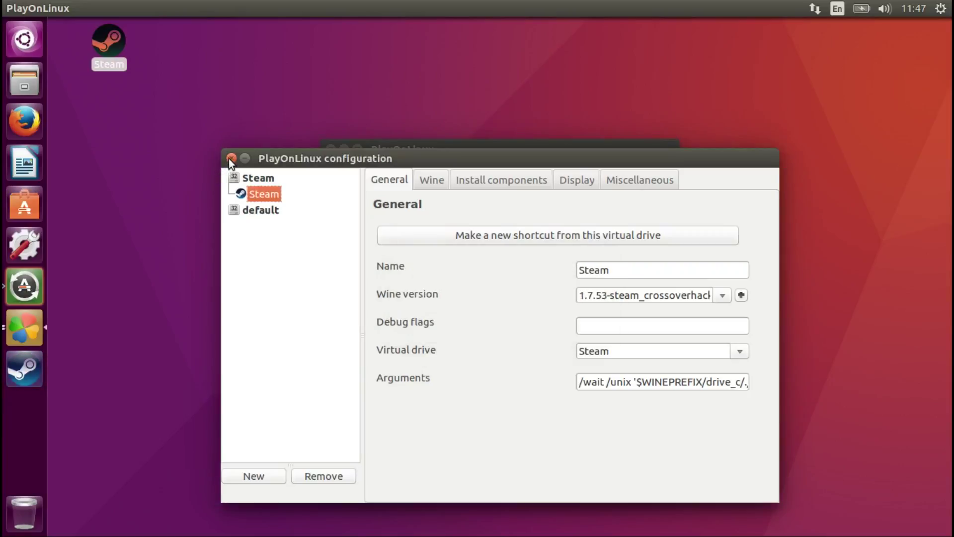
pyautogui.click(229, 159)
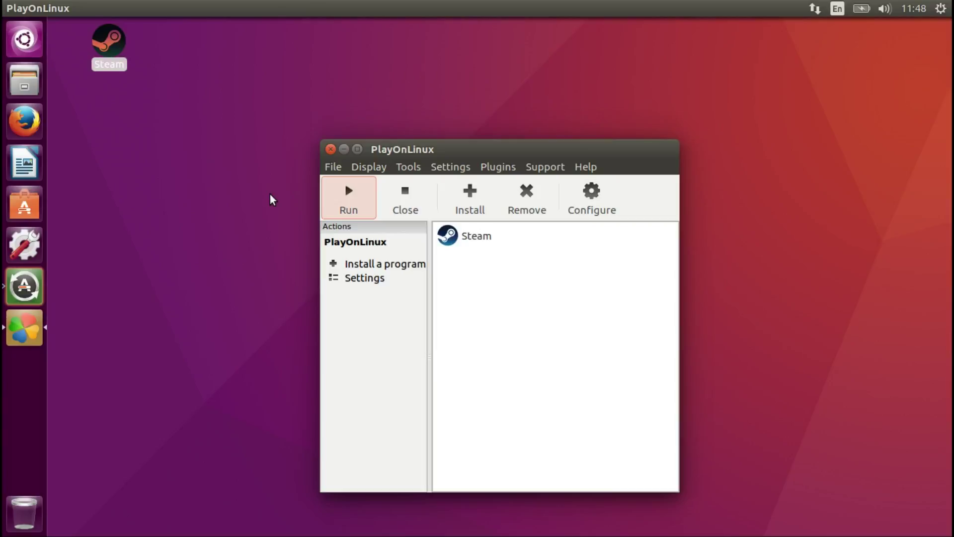
pyautogui.hotkey('ctrl', 'alt', 't')
pyautogui.write('steam')
pyautogui.press('Return')
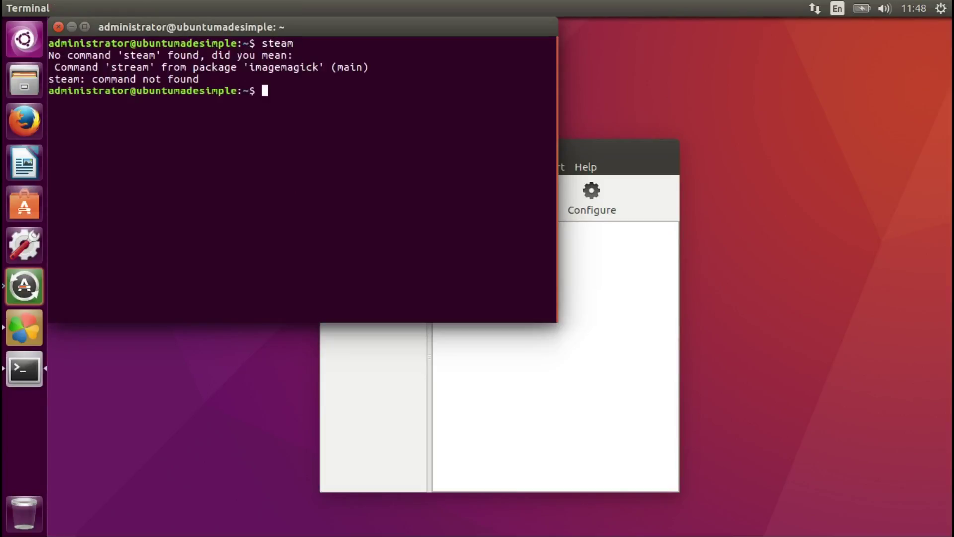
pyautogui.click(56, 26)
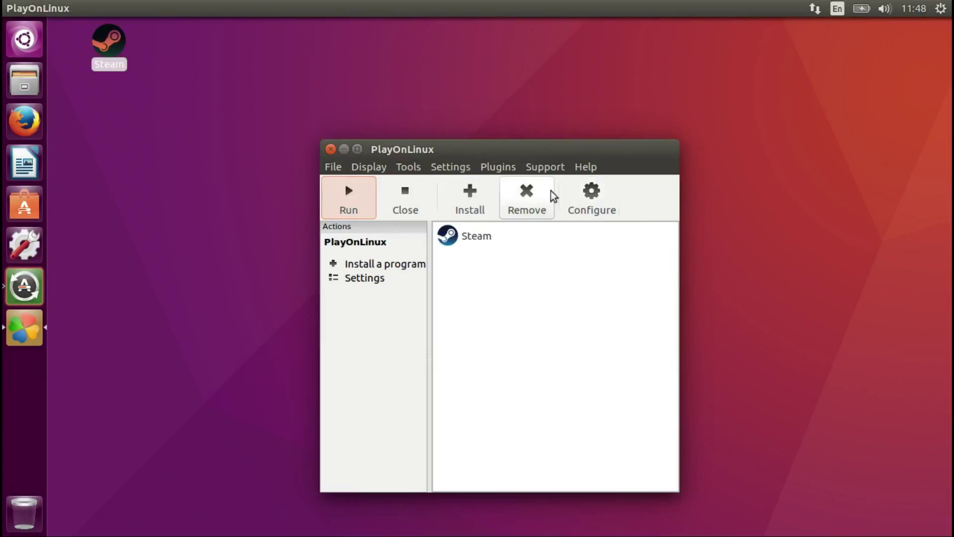
# Start another shortcut from the Steam drive, targeting x86launcher.exe.
pyautogui.click(571, 194)
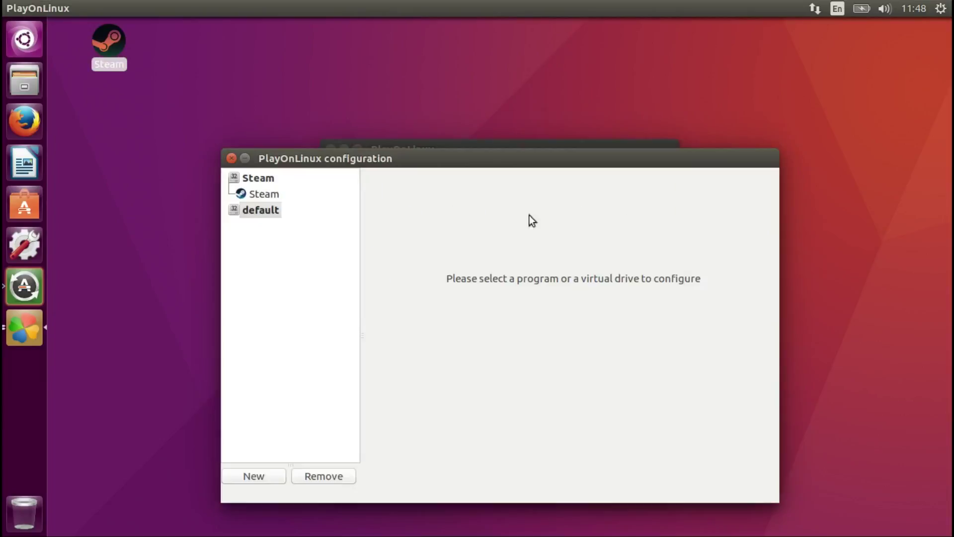
pyautogui.click(250, 194)
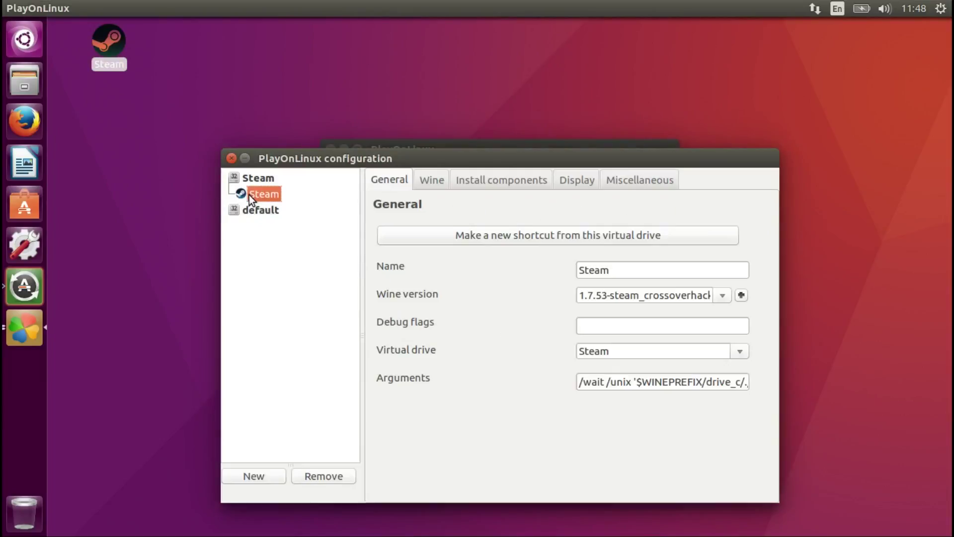
pyautogui.click(537, 235)
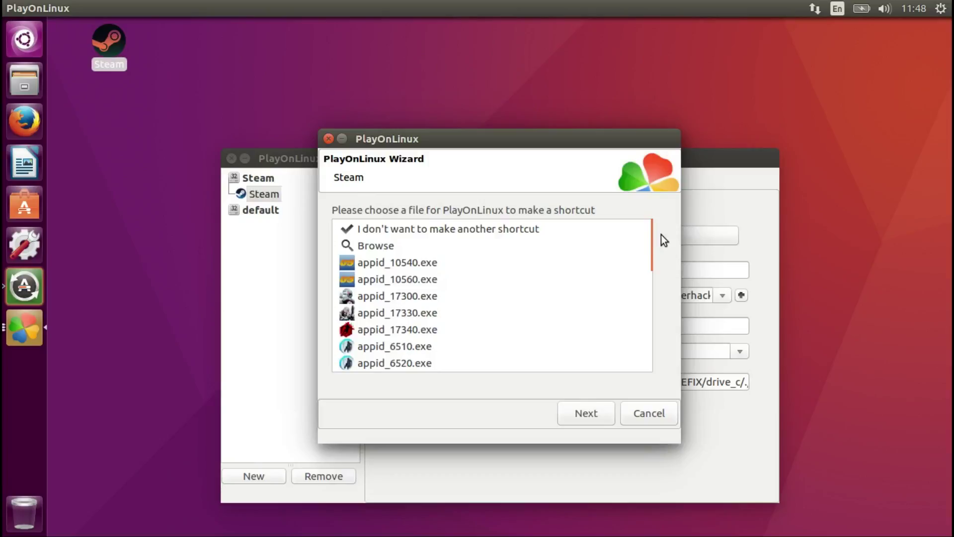
pyautogui.moveTo(652, 238); pyautogui.dragTo(663, 341)
pyautogui.click(425, 350)
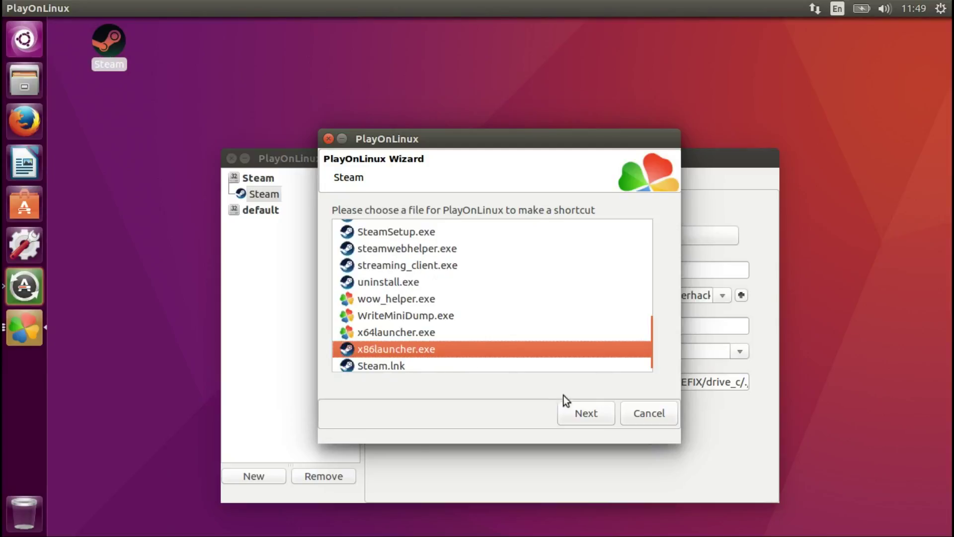
# Name the shortcut x86launcher and launch it from its new desktop icon.
pyautogui.click(594, 415)
pyautogui.click(594, 413)
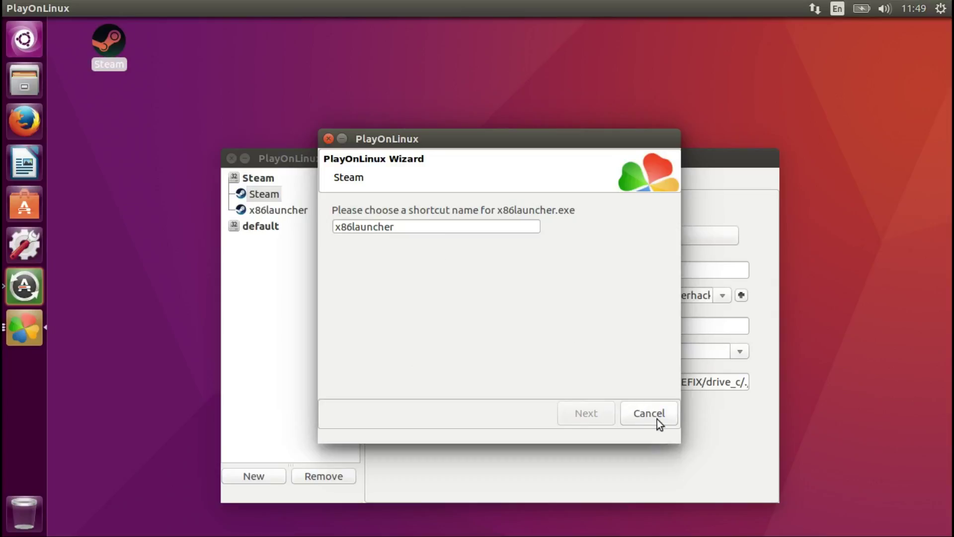
pyautogui.doubleClick(445, 227)
pyautogui.press('Return')
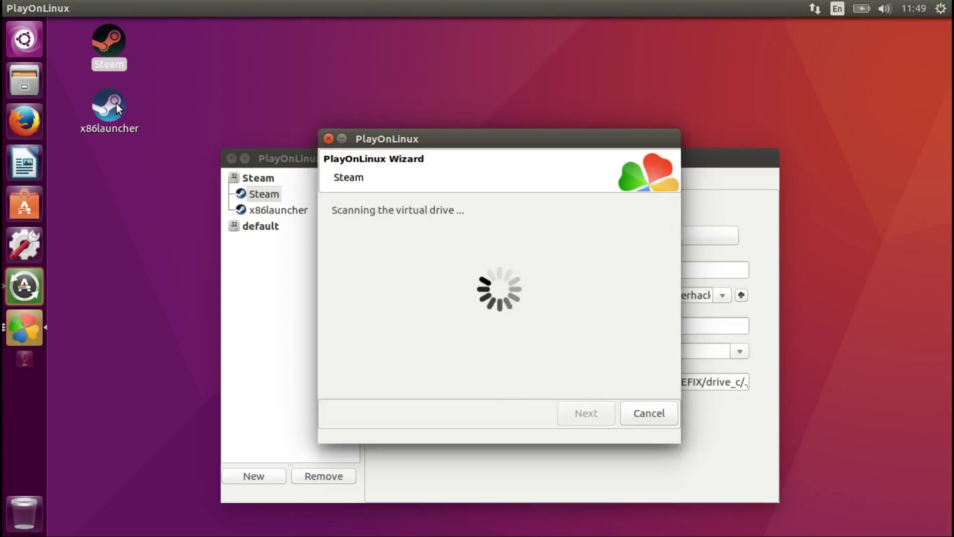
pyautogui.doubleClick(117, 105)
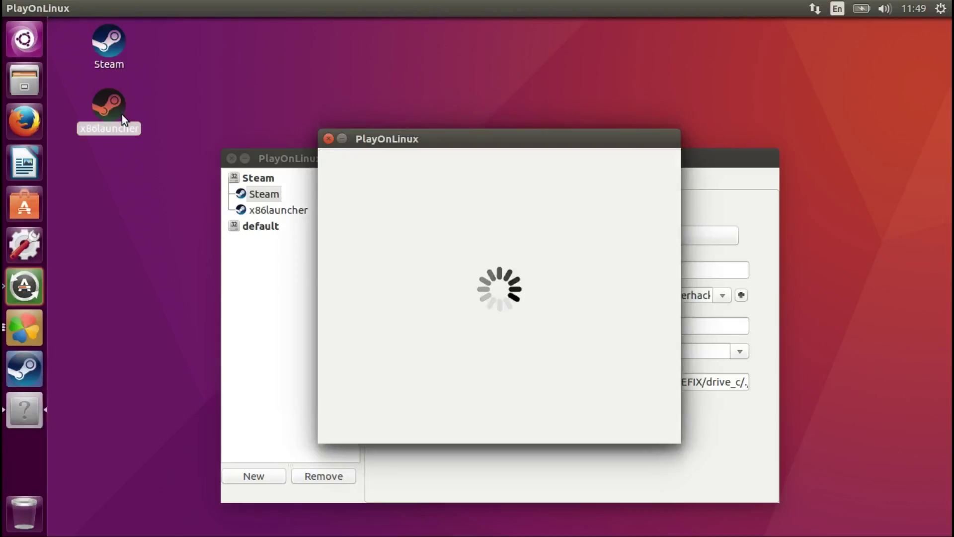
# Create a second shortcut from Steam.exe, keeping the name 'Steam (2)'.
pyautogui.click(577, 416)
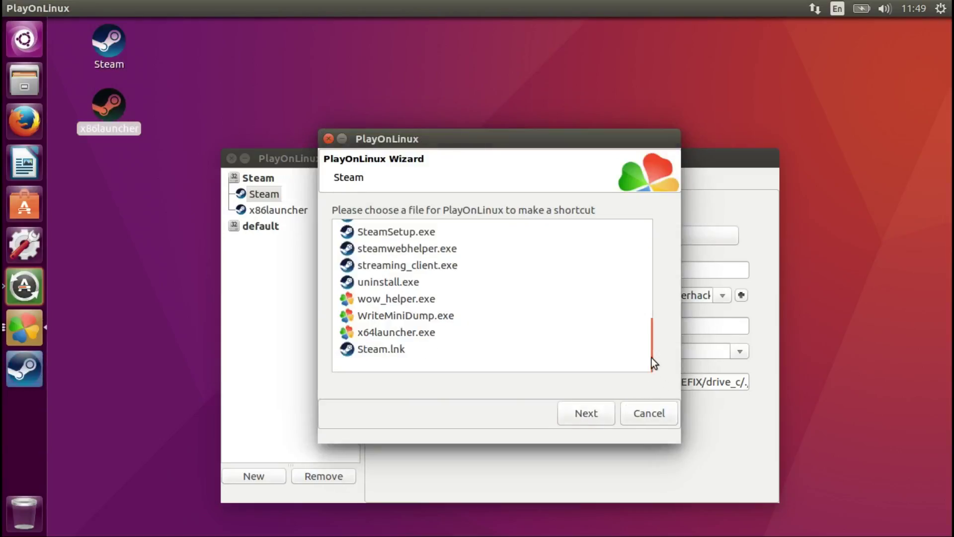
pyautogui.scroll(5, 653, 337)
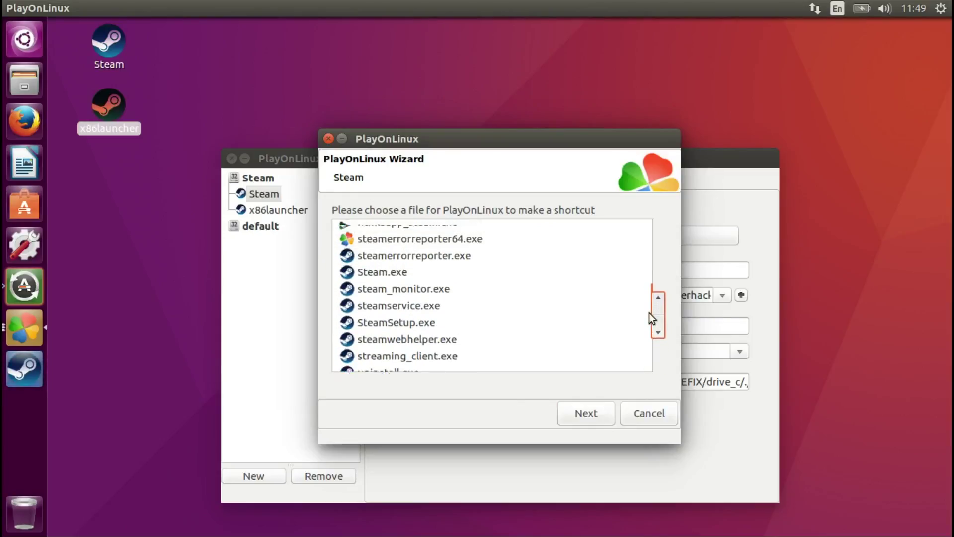
pyautogui.scroll(3, 649, 311)
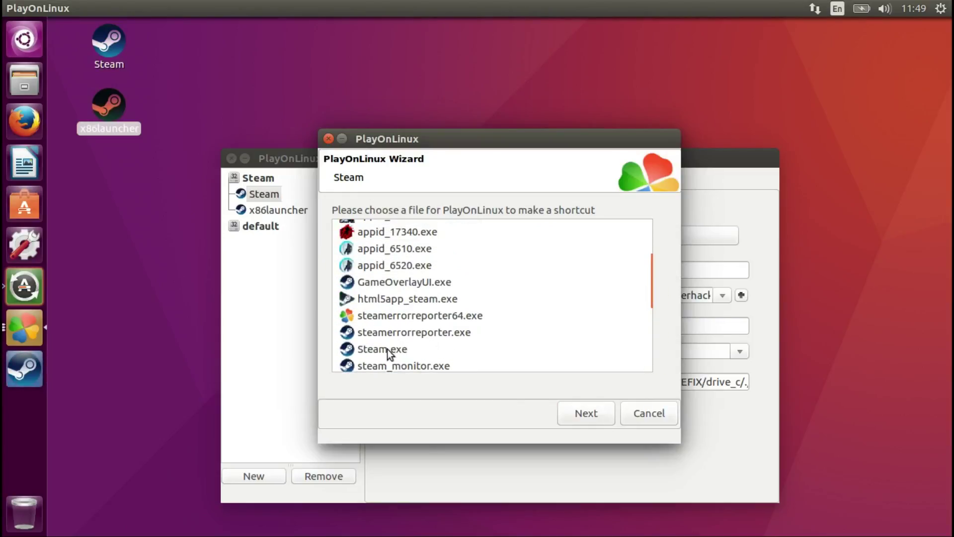
pyautogui.click(385, 348)
pyautogui.click(602, 413)
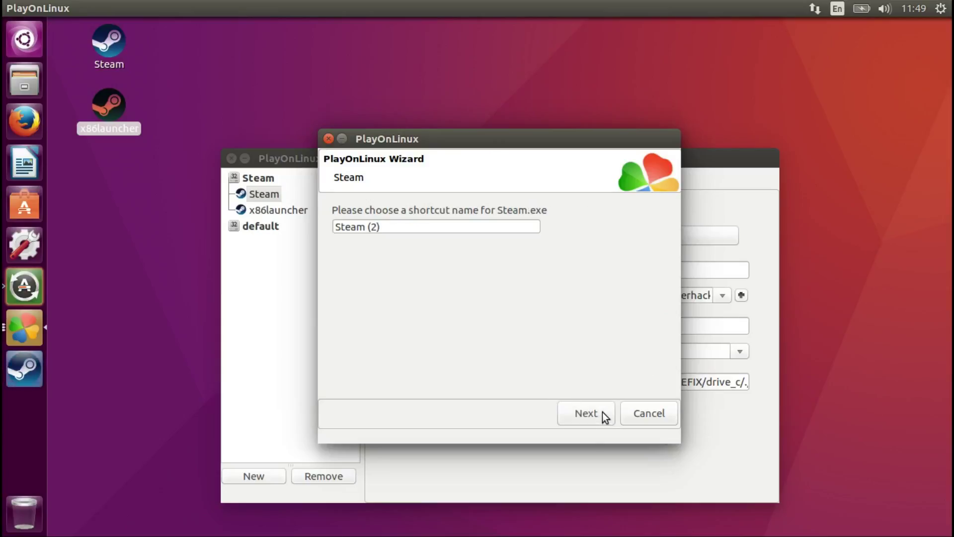
pyautogui.click(602, 411)
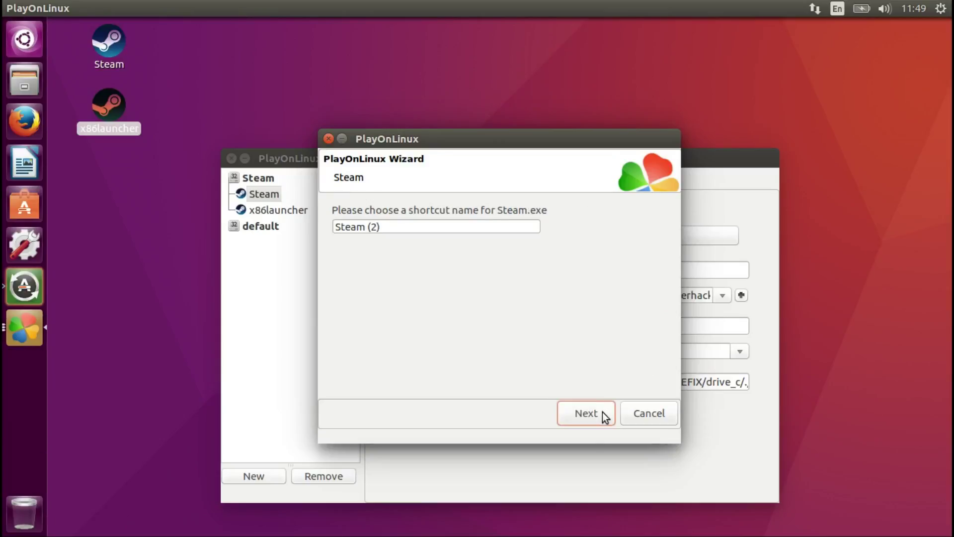
pyautogui.click(446, 226)
pyautogui.click(576, 409)
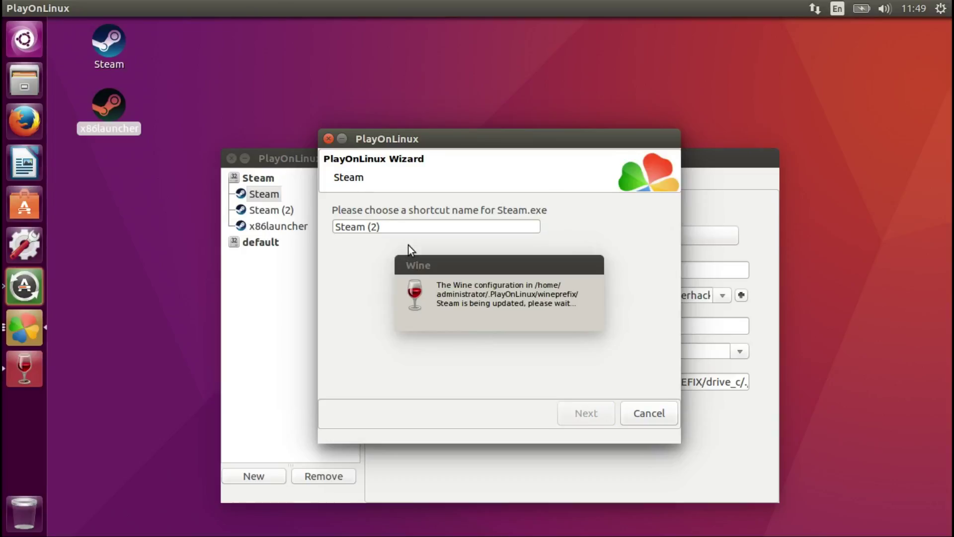
pyautogui.click(286, 226)
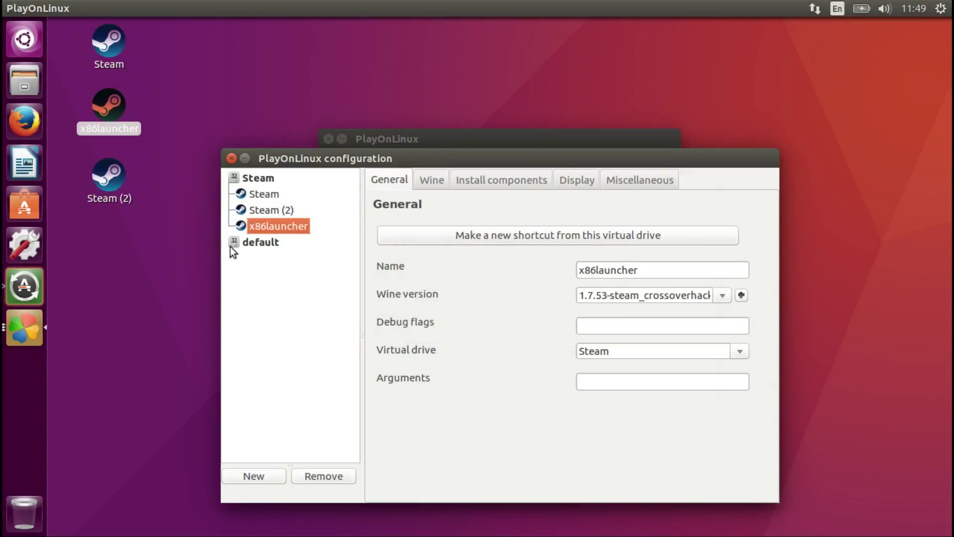
# Launch Steam from the Steam (2) desktop icon to reach its account welcome window.
pyautogui.doubleClick(102, 175)
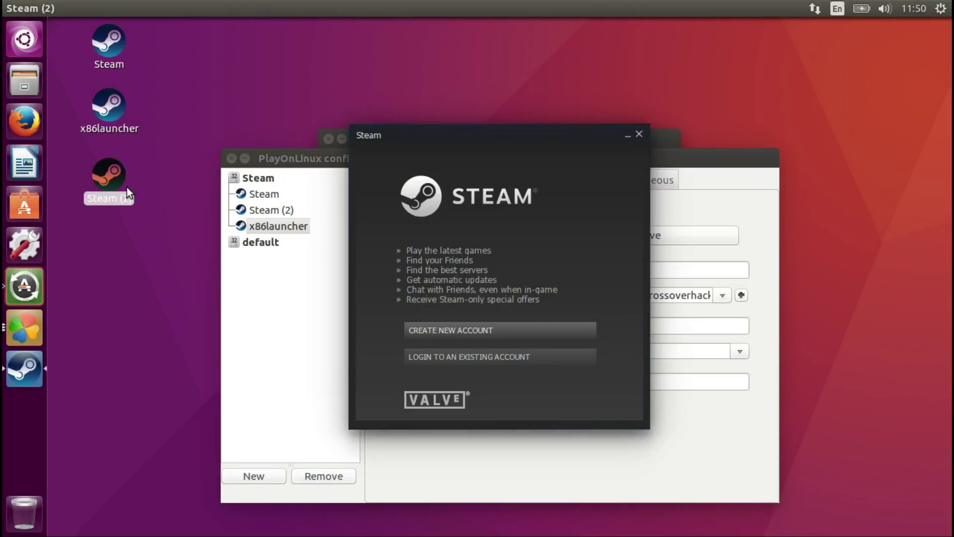
# Close the Steam welcome window and delete the original Steam shortcut.
pyautogui.click(638, 135)
pyautogui.click(256, 194)
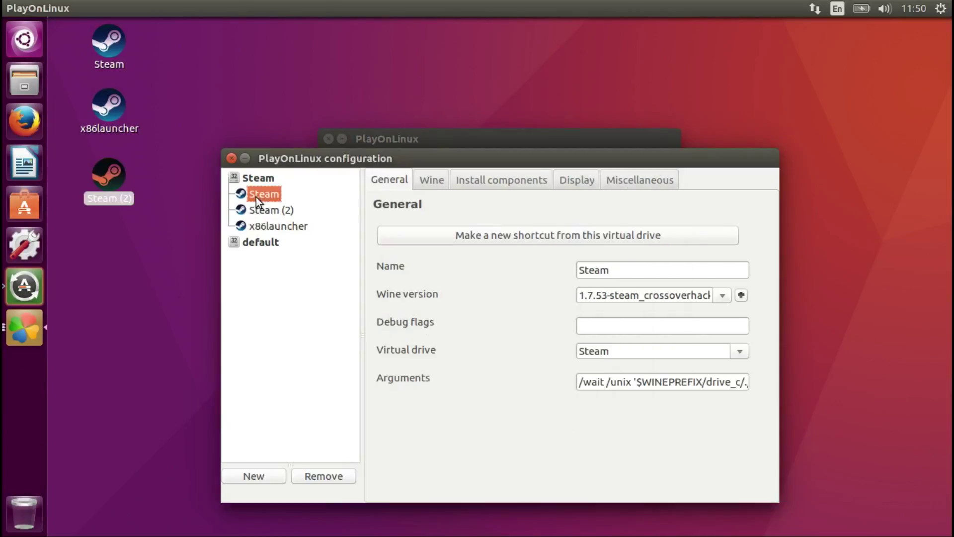
pyautogui.click(327, 475)
pyautogui.click(586, 378)
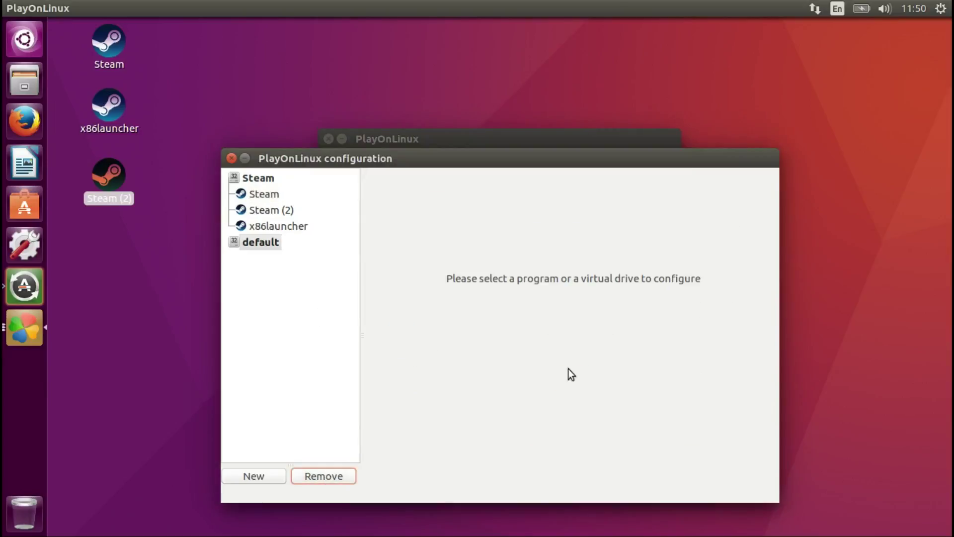
# Delete the Steam (2) and x86launcher shortcuts, then select the Steam virtual drive.
pyautogui.click(264, 195)
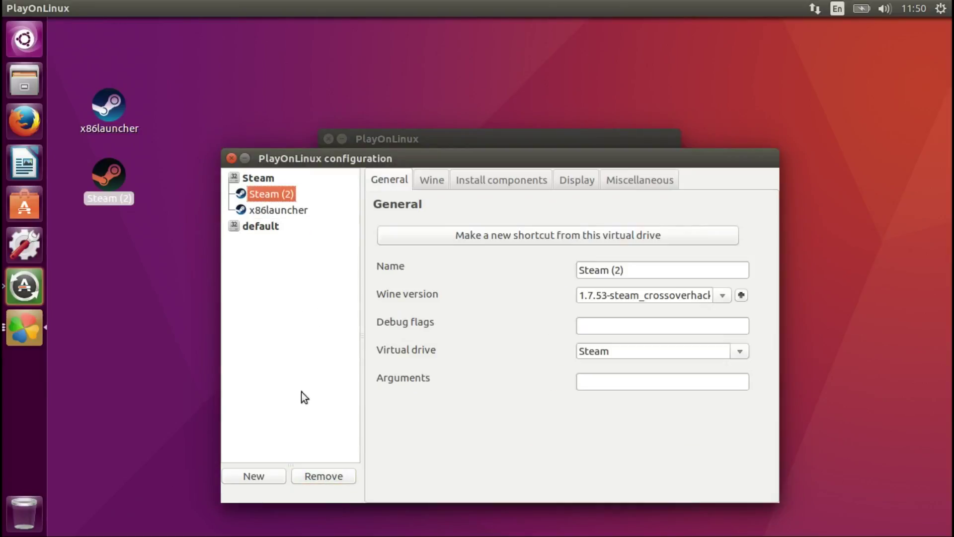
pyautogui.click(322, 481)
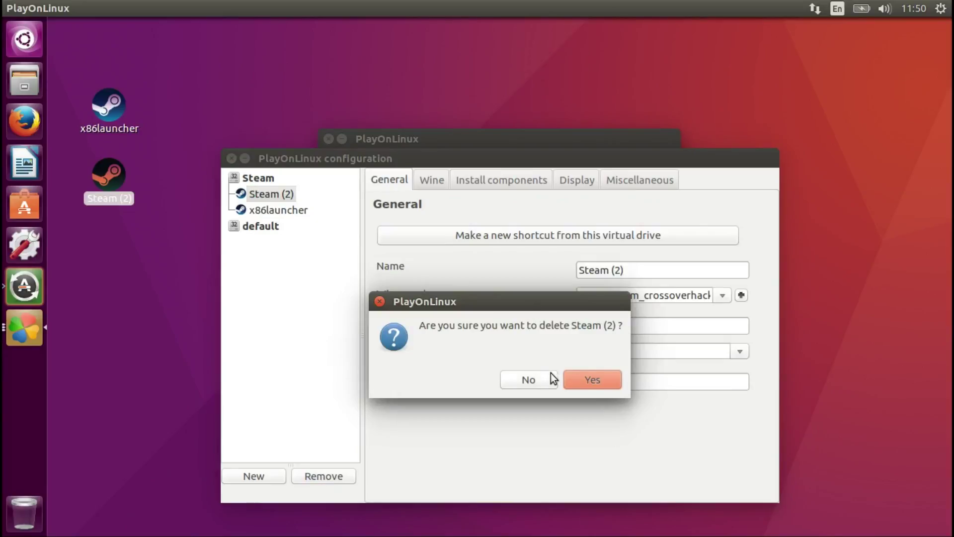
pyautogui.click(591, 379)
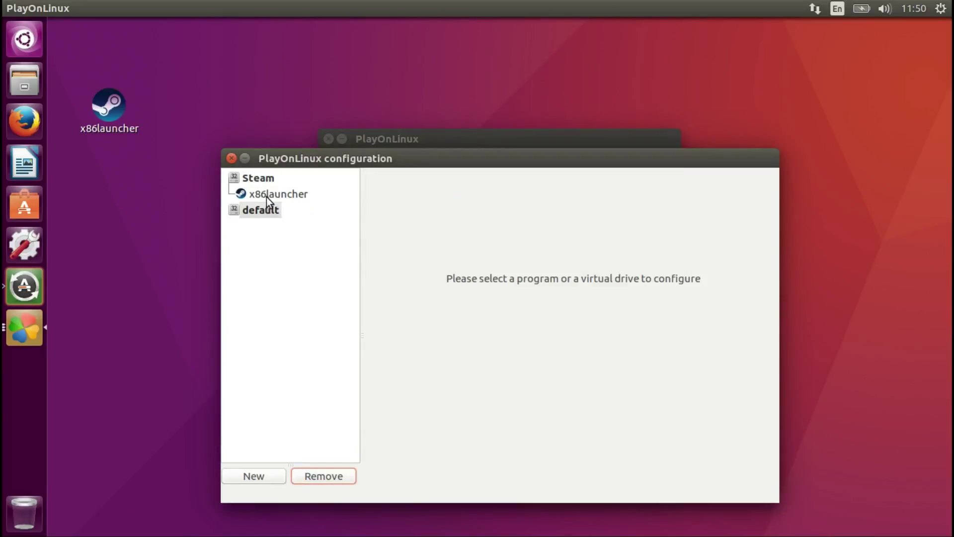
pyautogui.click(266, 197)
pyautogui.click(328, 475)
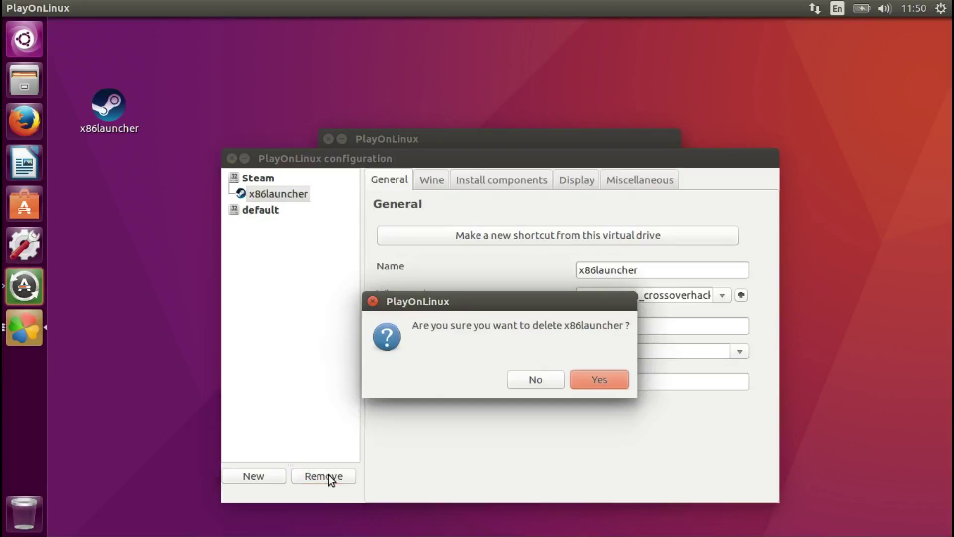
pyautogui.click(602, 375)
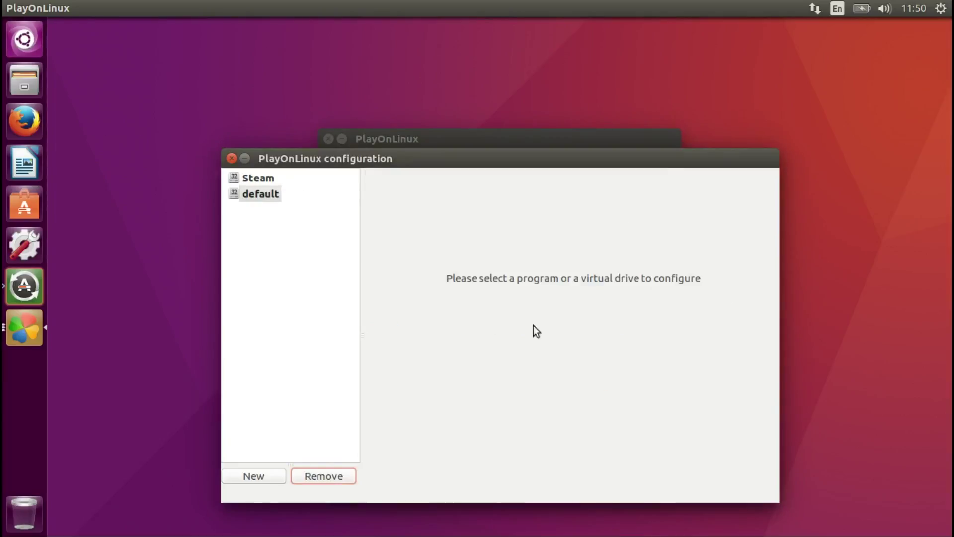
pyautogui.click(246, 179)
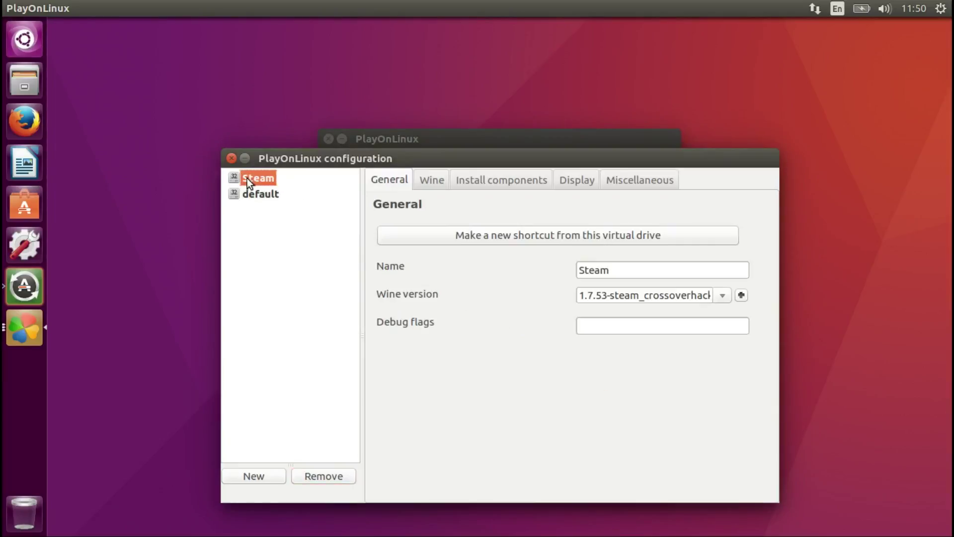
# Make a single Steam.exe shortcut named Steam, closing the duplicate file-choosing wizard.
pyautogui.click(476, 237)
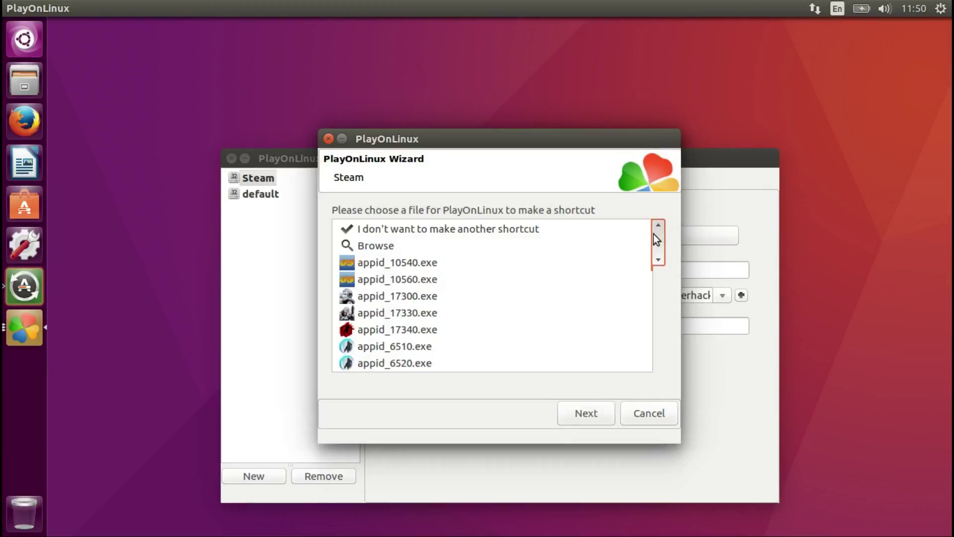
pyautogui.moveTo(652, 234); pyautogui.dragTo(652, 278)
pyautogui.click(372, 327)
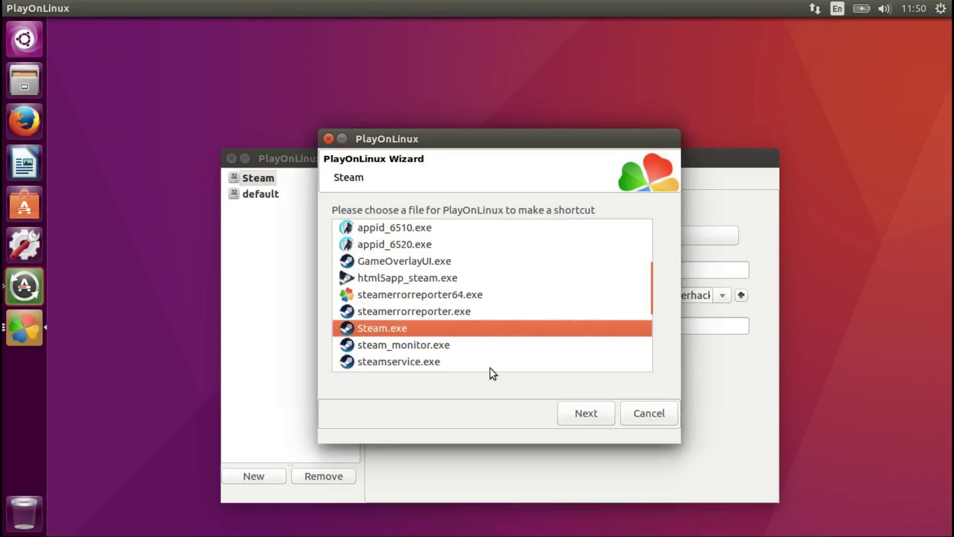
pyautogui.click(583, 413)
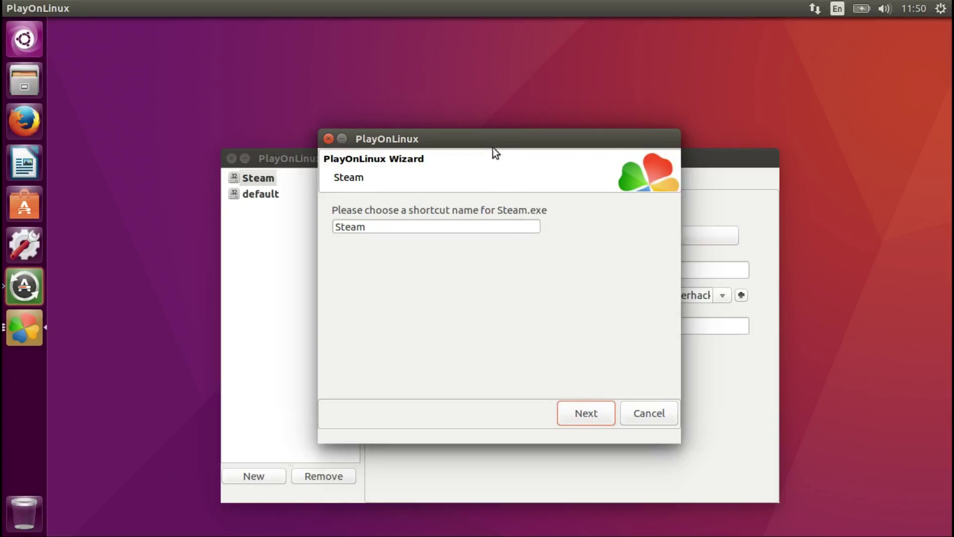
pyautogui.moveTo(495, 141); pyautogui.dragTo(603, 201)
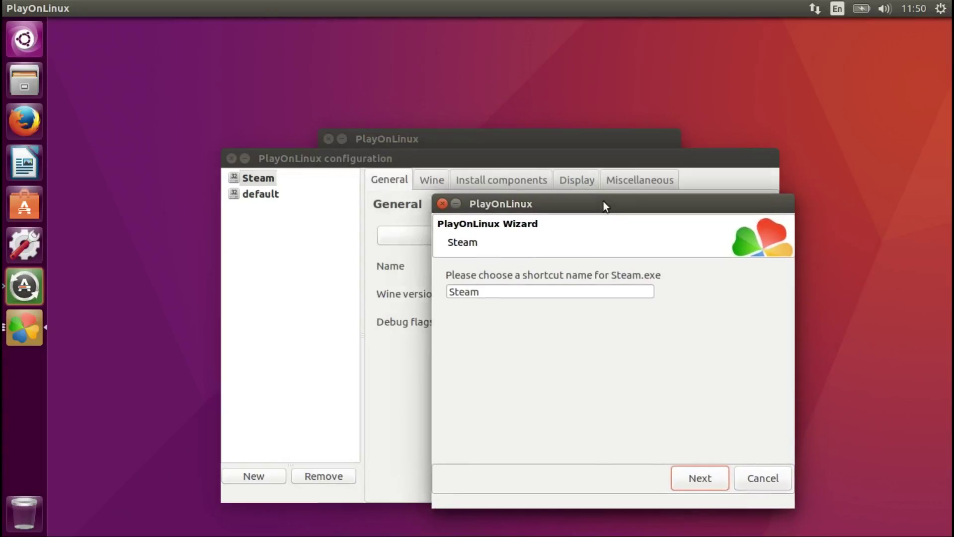
pyautogui.click(515, 142)
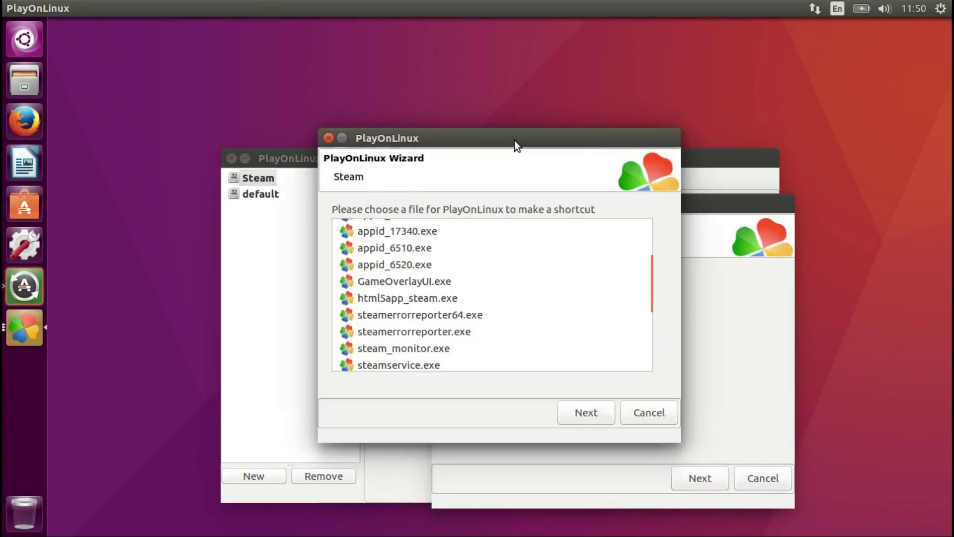
pyautogui.click(331, 138)
pyautogui.click(702, 480)
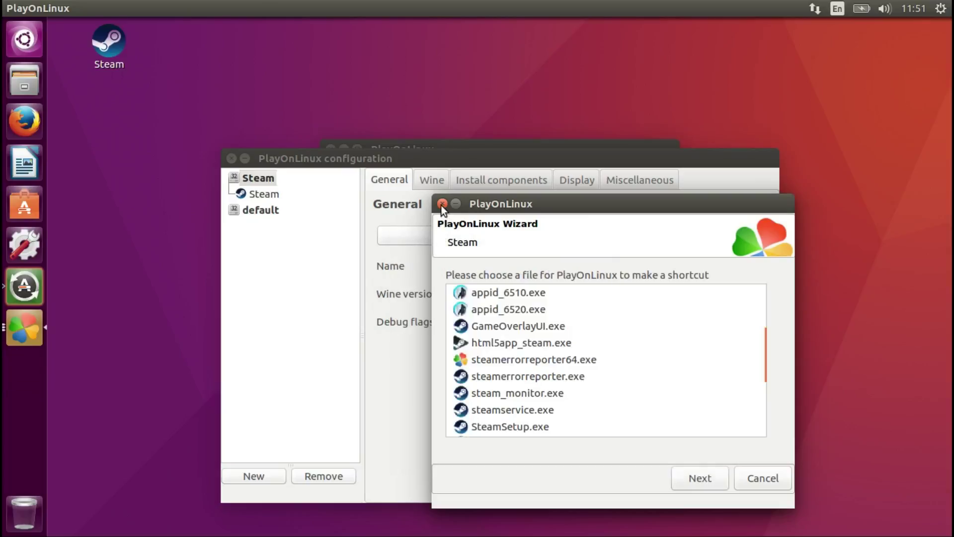
# Close all PlayOnLinux windows, then start Steam from the remaining desktop shortcut.
pyautogui.click(442, 204)
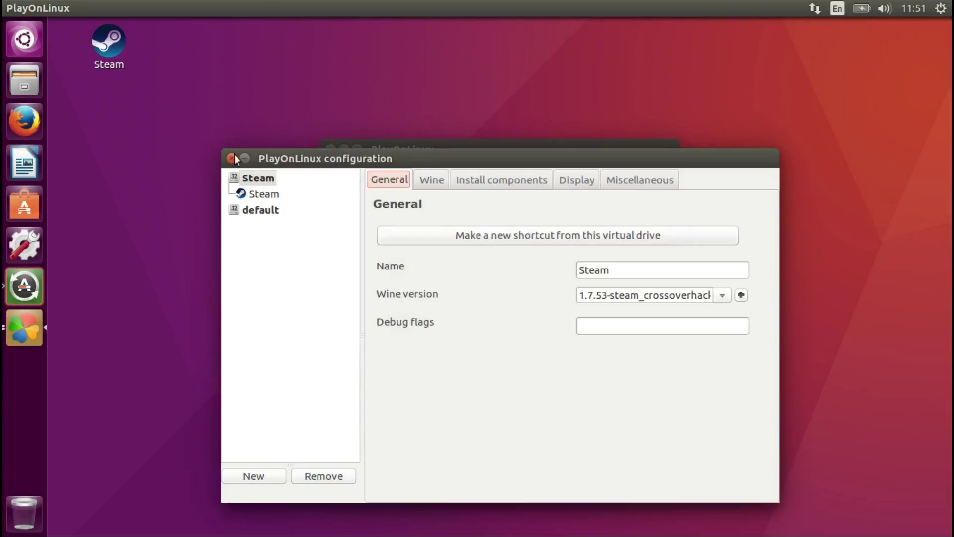
pyautogui.click(230, 157)
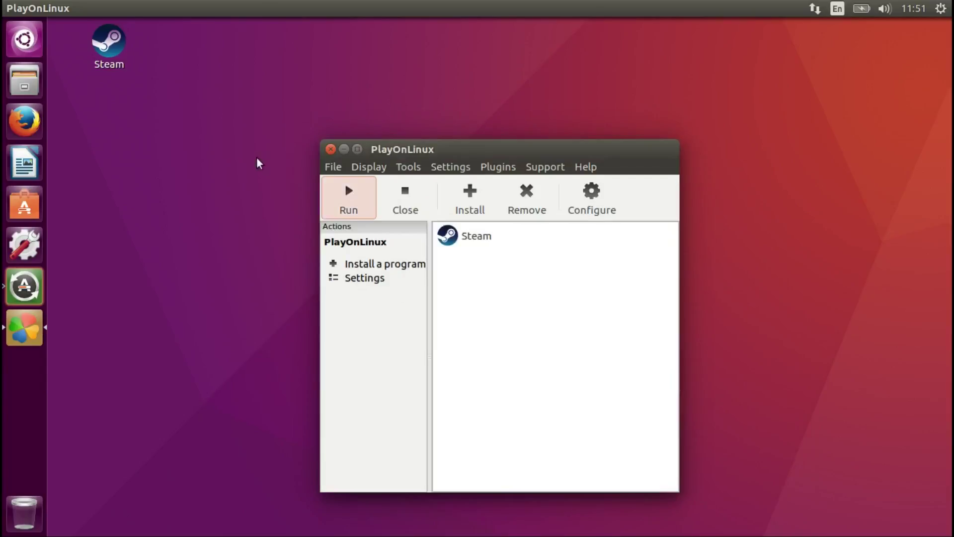
pyautogui.click(331, 150)
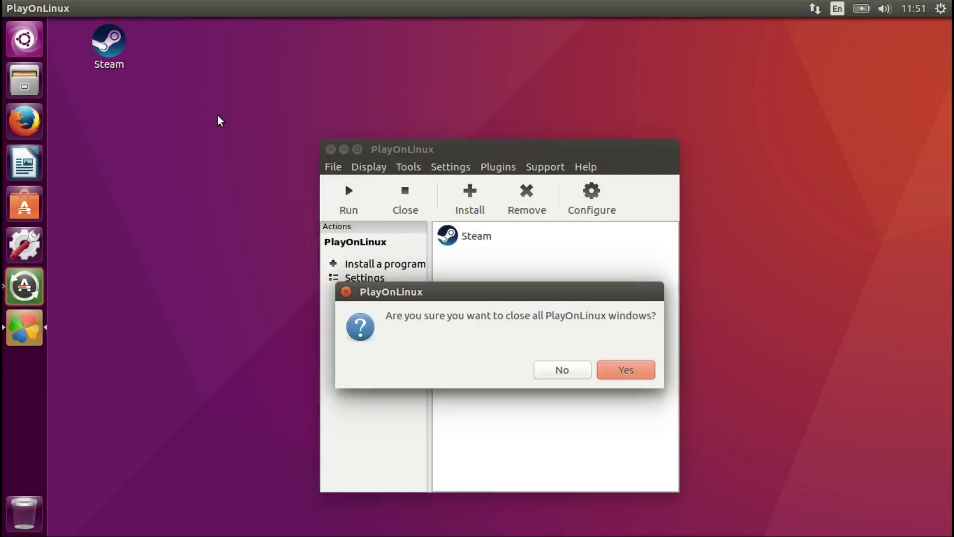
pyautogui.click(624, 371)
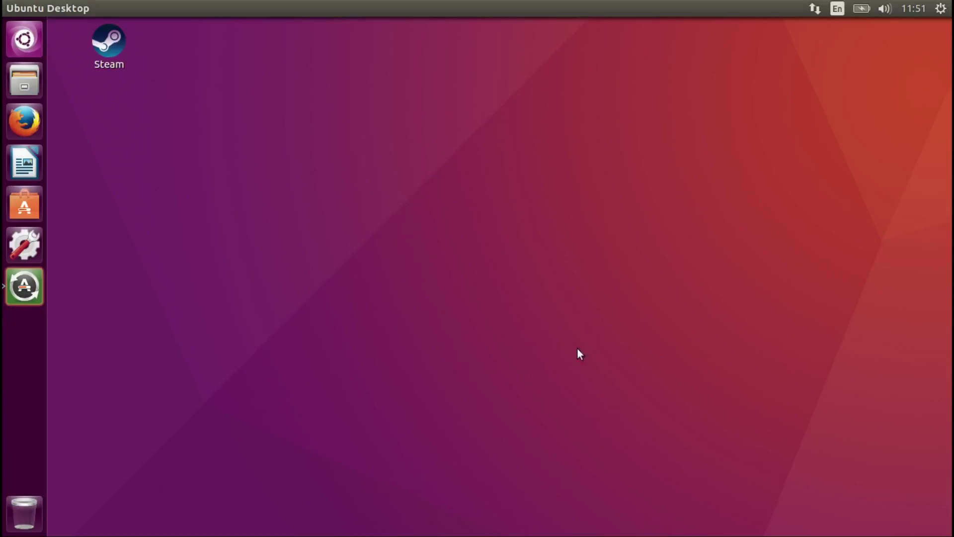
pyautogui.doubleClick(105, 49)
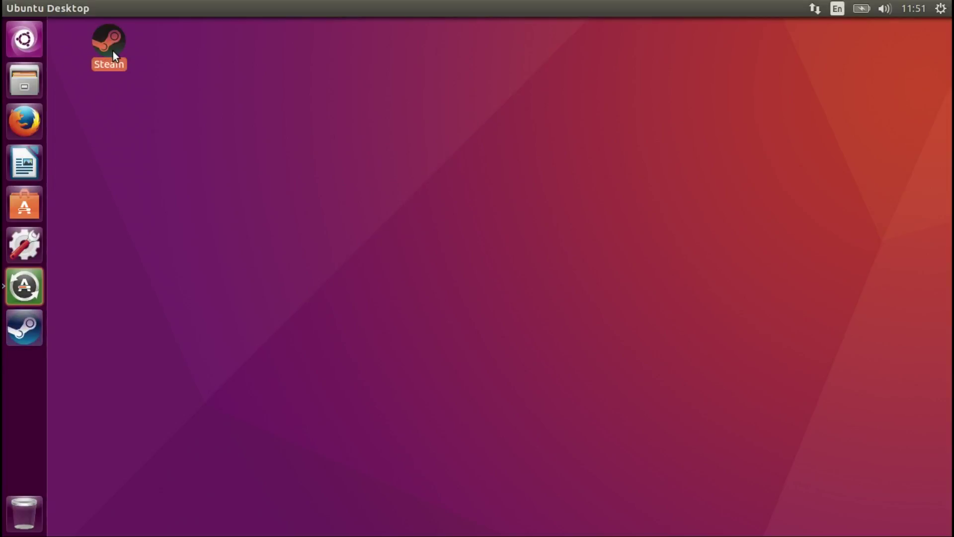